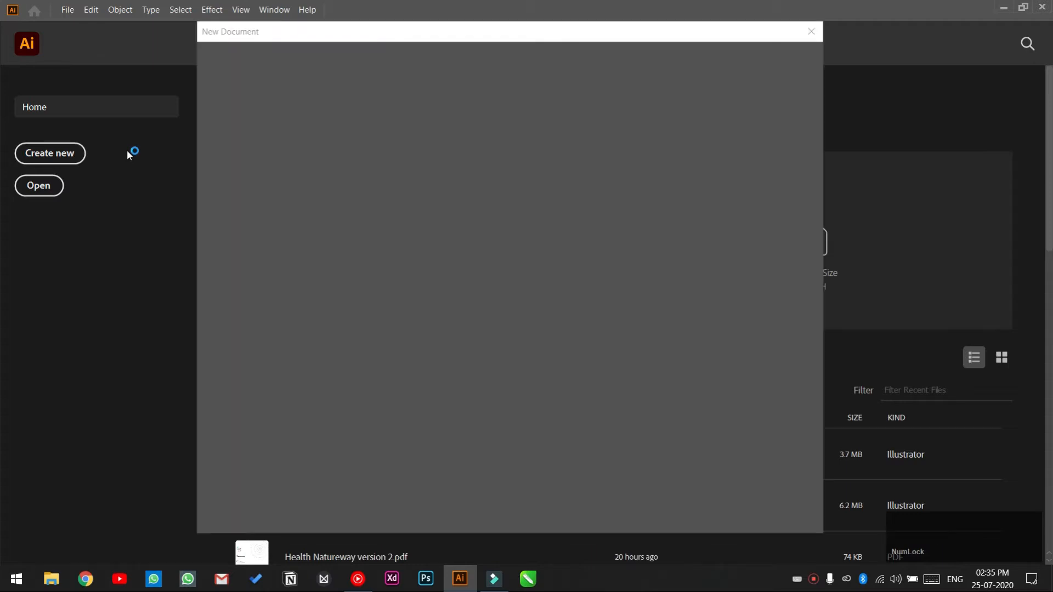
# Create a new landscape A4 document measuring 297 × 210 mm with one artboard
pyautogui.click(361, 39)
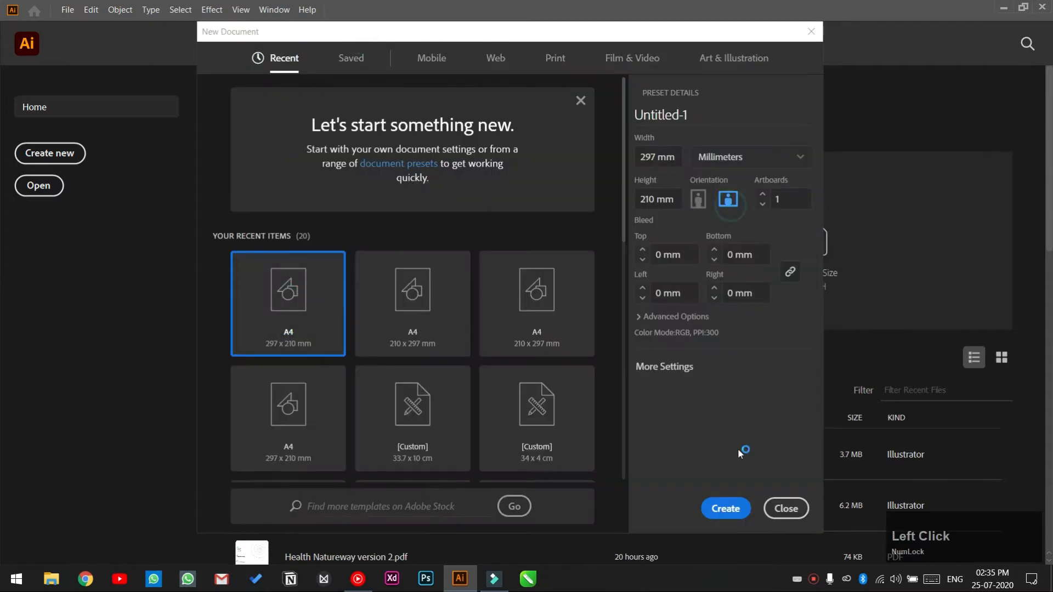
pyautogui.click(726, 508)
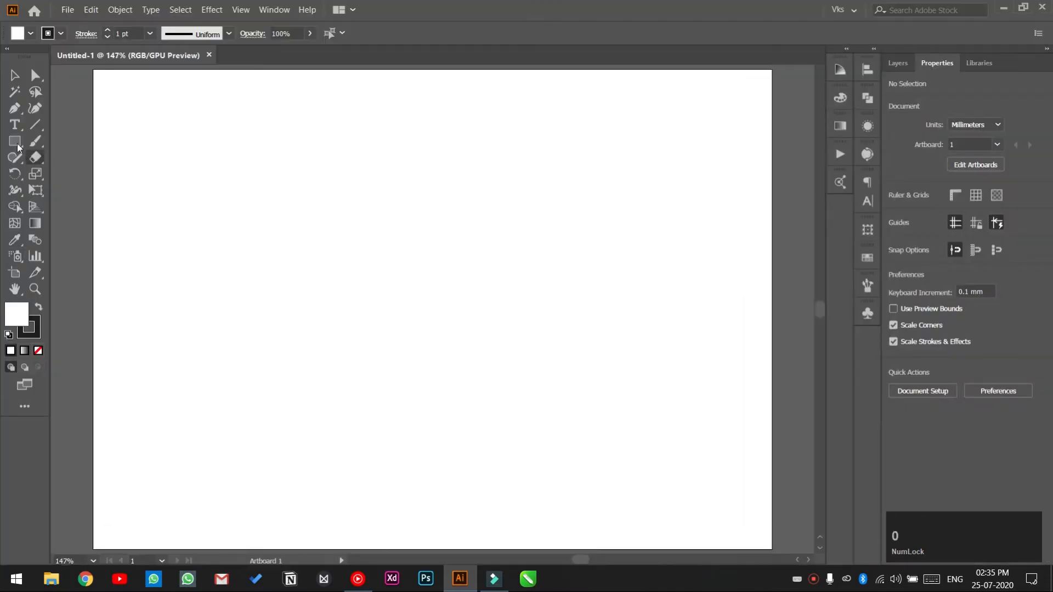
# Add the text "UNSTOPPABLE" and scale it up to about 88 pt across the middle of the artboard
pyautogui.click(15, 125)
pyautogui.click(222, 255)
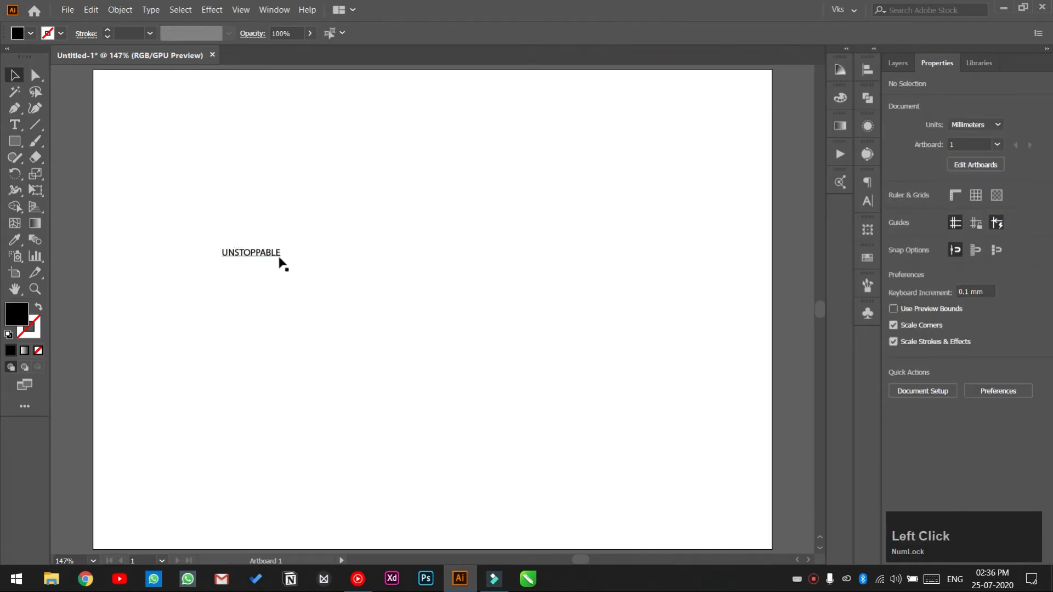
pyautogui.click(280, 258)
pyautogui.moveTo(282, 259); pyautogui.dragTo(653, 331)
pyautogui.moveTo(580, 298); pyautogui.dragTo(553, 282)
pyautogui.click(557, 367)
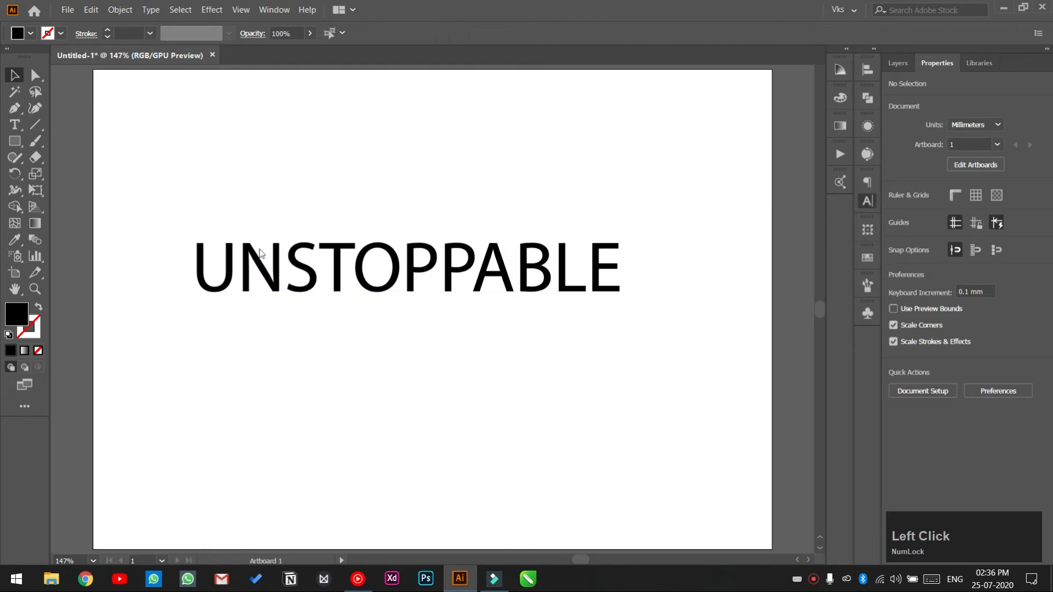
# Filter the font list to decorative typefaces and set the letter U of the word to Afterhours
pyautogui.tripleClick(250, 267)
pyautogui.doubleClick(240, 265)
pyautogui.click(236, 258)
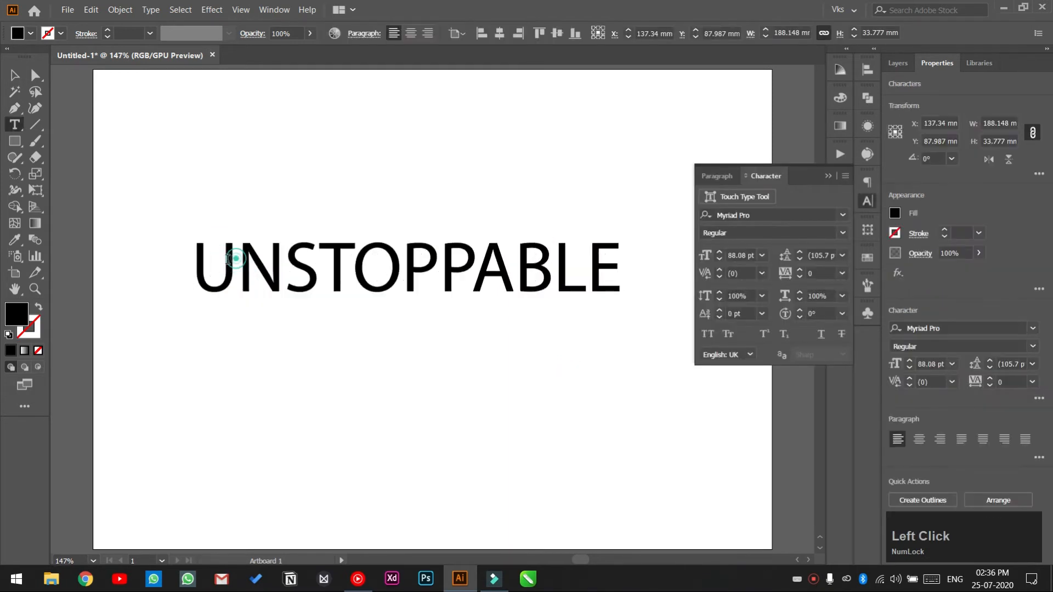
pyautogui.click(836, 216)
pyautogui.scroll(5, 872, 330)
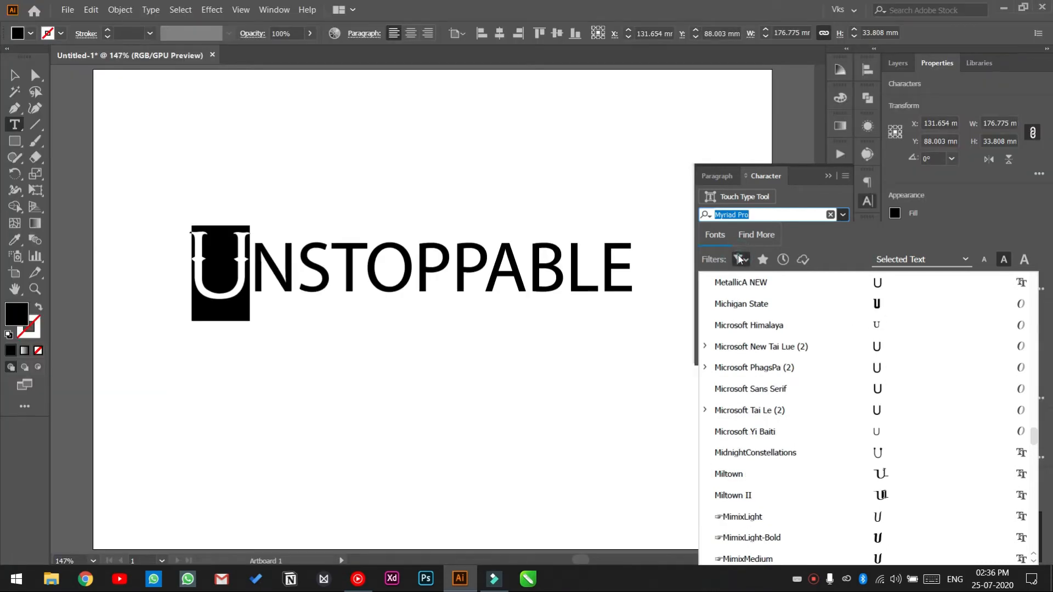
pyautogui.click(740, 260)
pyautogui.click(726, 370)
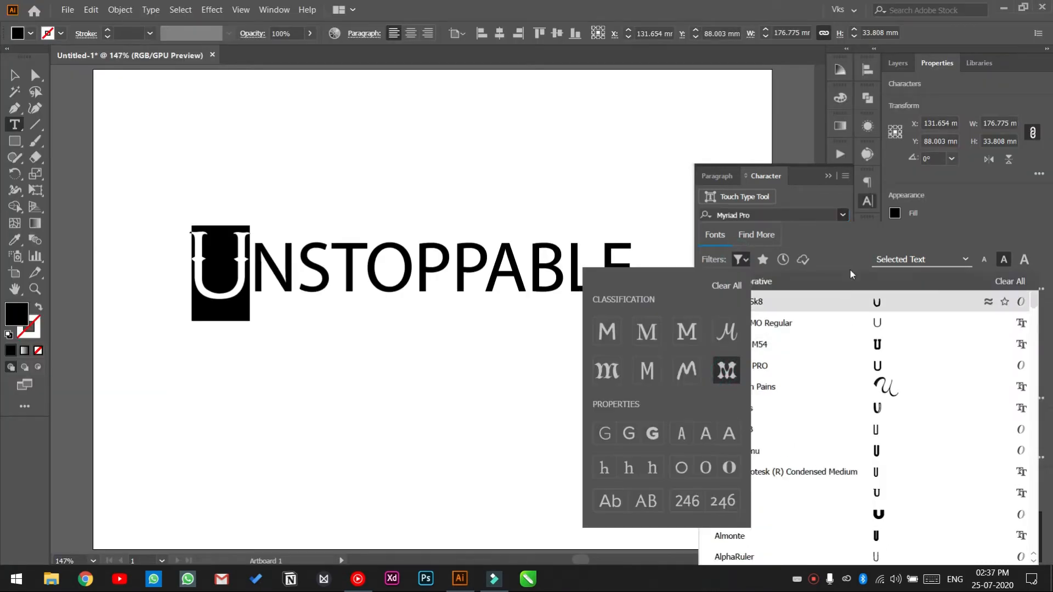
pyautogui.click(842, 286)
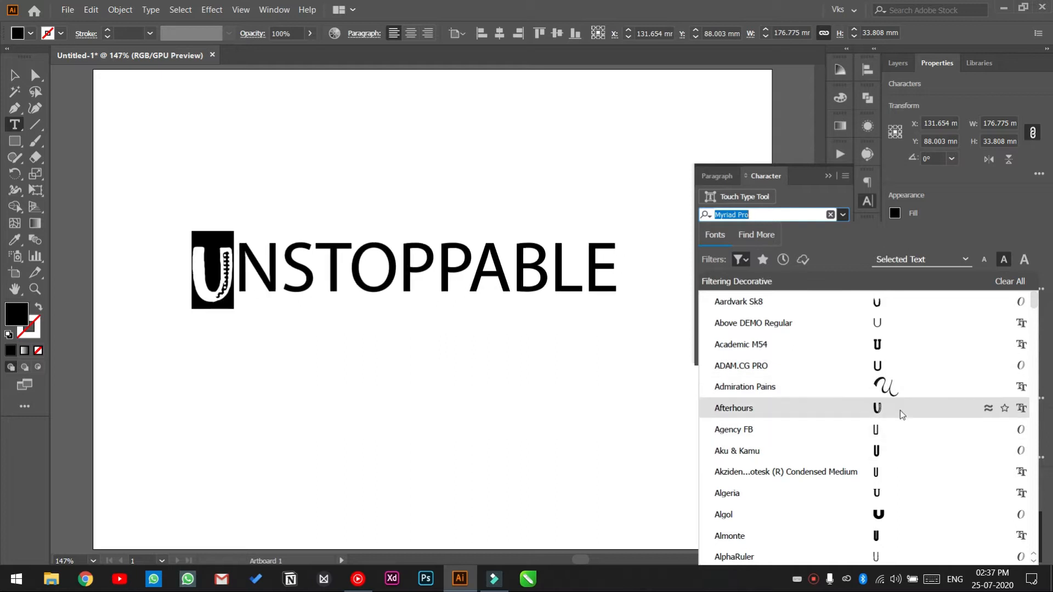
pyautogui.click(902, 415)
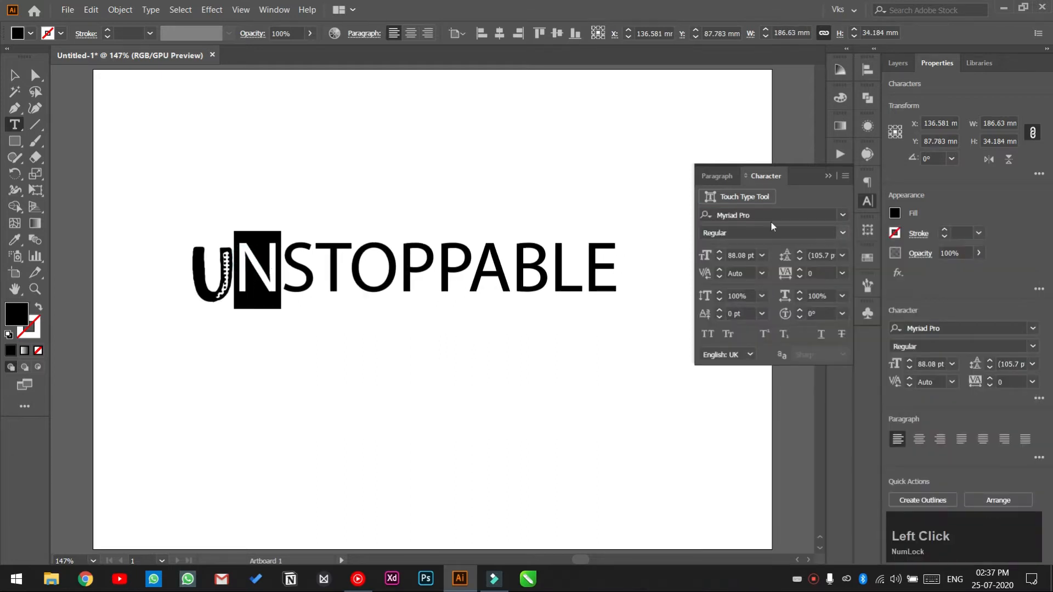
# Set the letter N to the Agency FB font and the letter S to Amadeus Regular
pyautogui.click(842, 216)
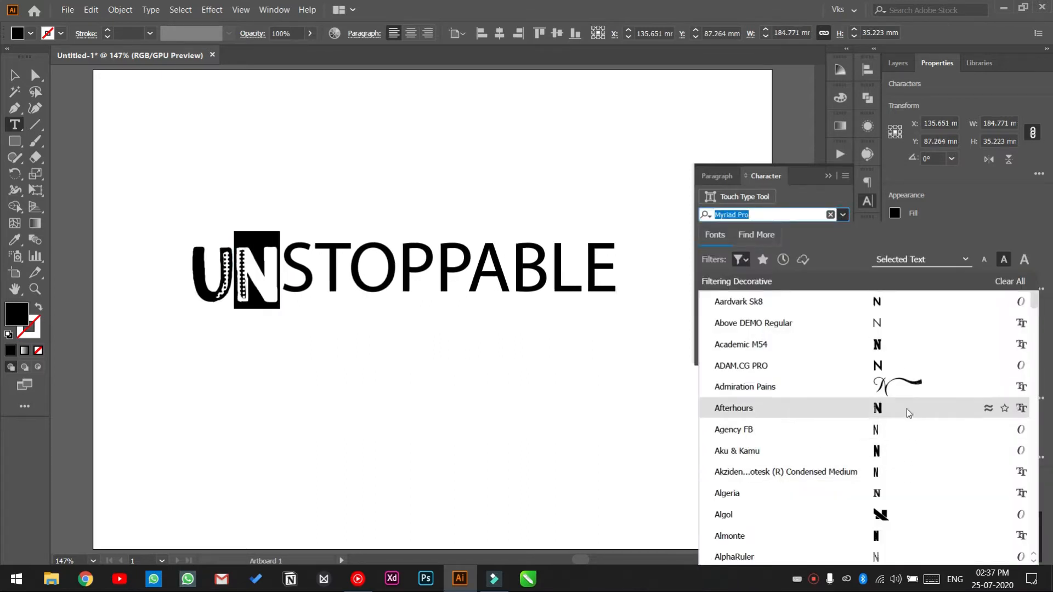
pyautogui.click(906, 430)
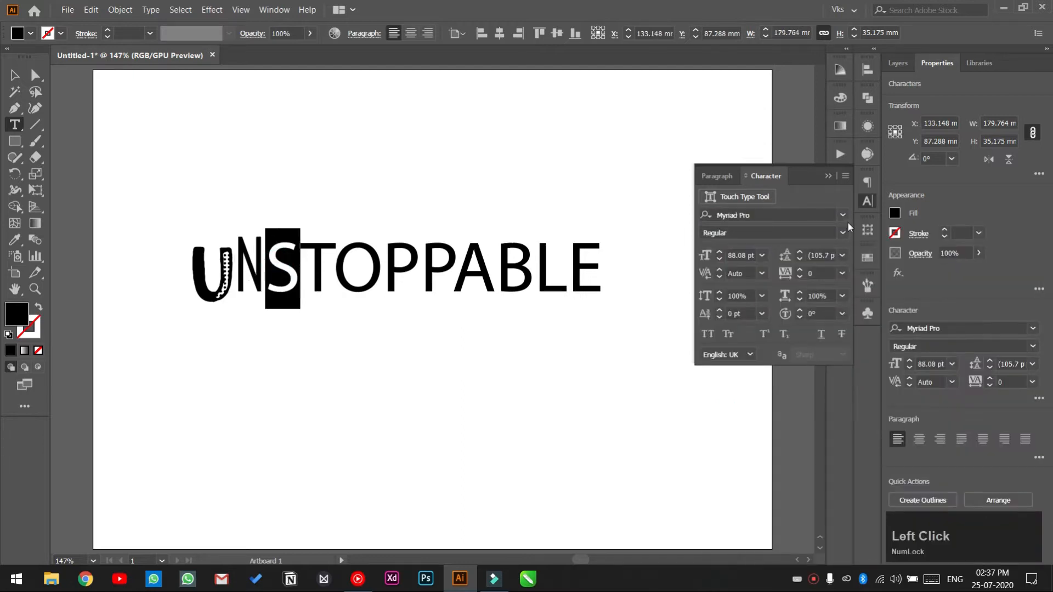
pyautogui.click(845, 218)
pyautogui.scroll(-1, 899, 506)
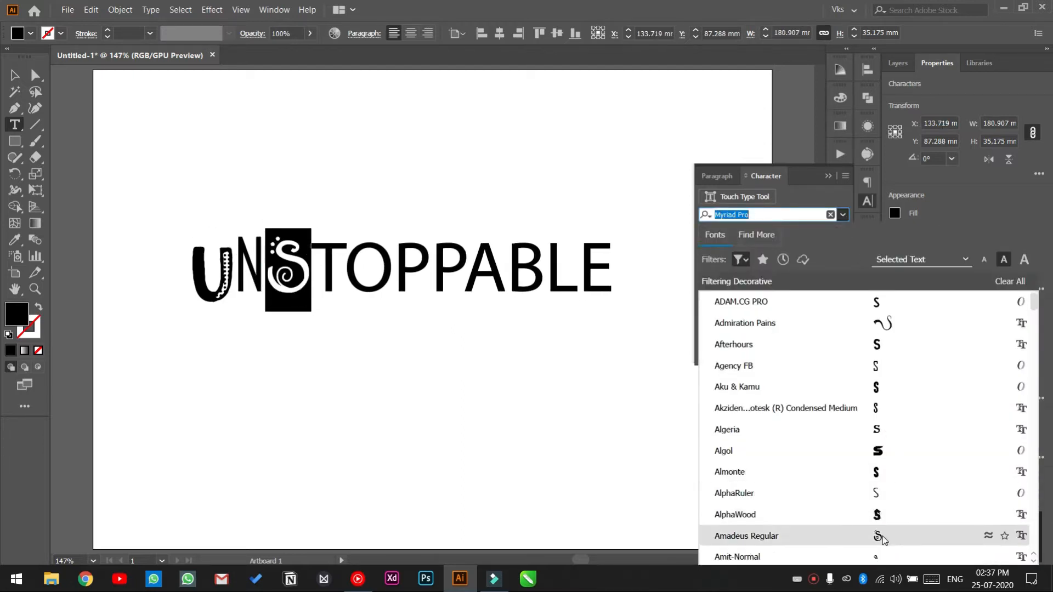
pyautogui.click(883, 535)
# Examine how the decorative fonts look on the letter T
pyautogui.click(781, 217)
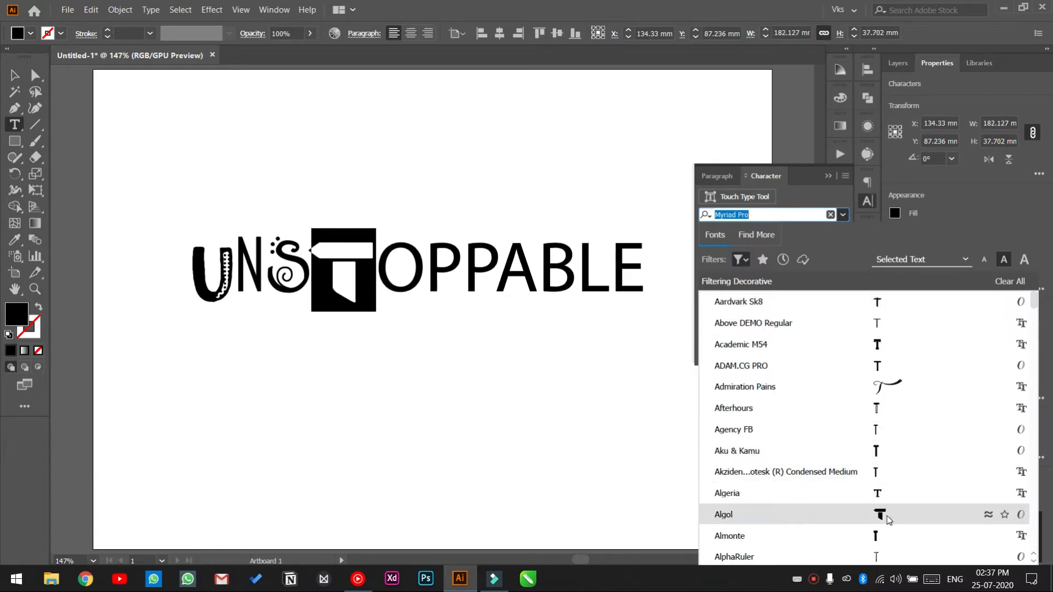
pyautogui.scroll(-2, 888, 466)
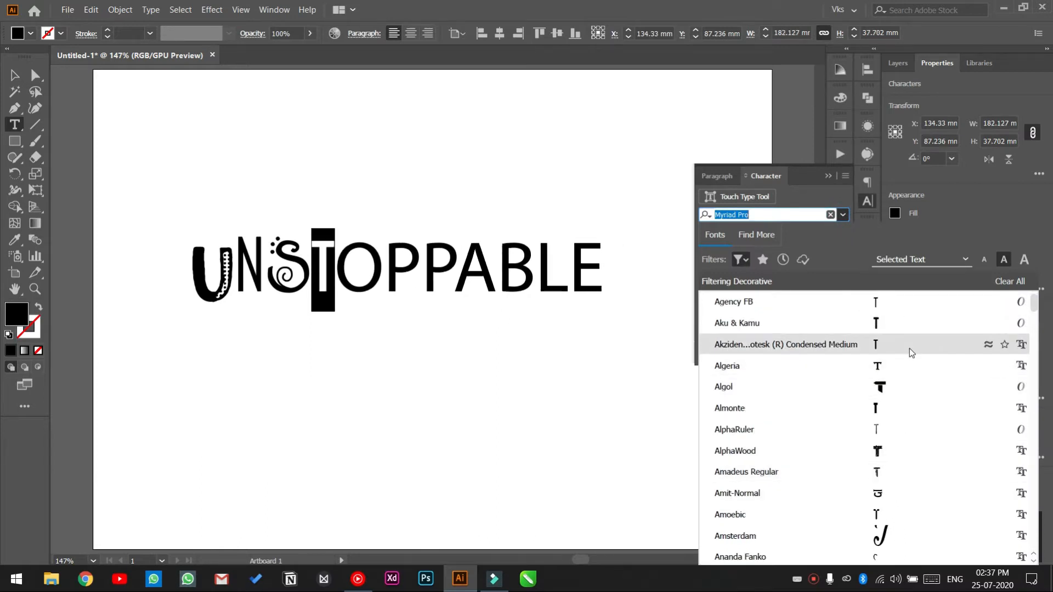
pyautogui.scroll(2, 905, 352)
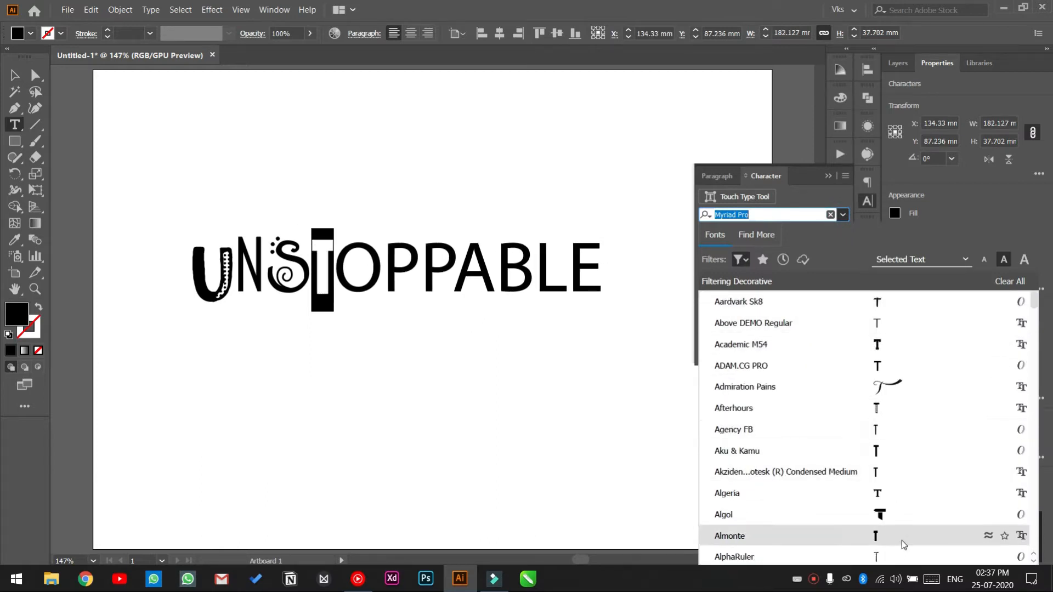
pyautogui.scroll(-3, 885, 502)
pyautogui.scroll(-3, 886, 494)
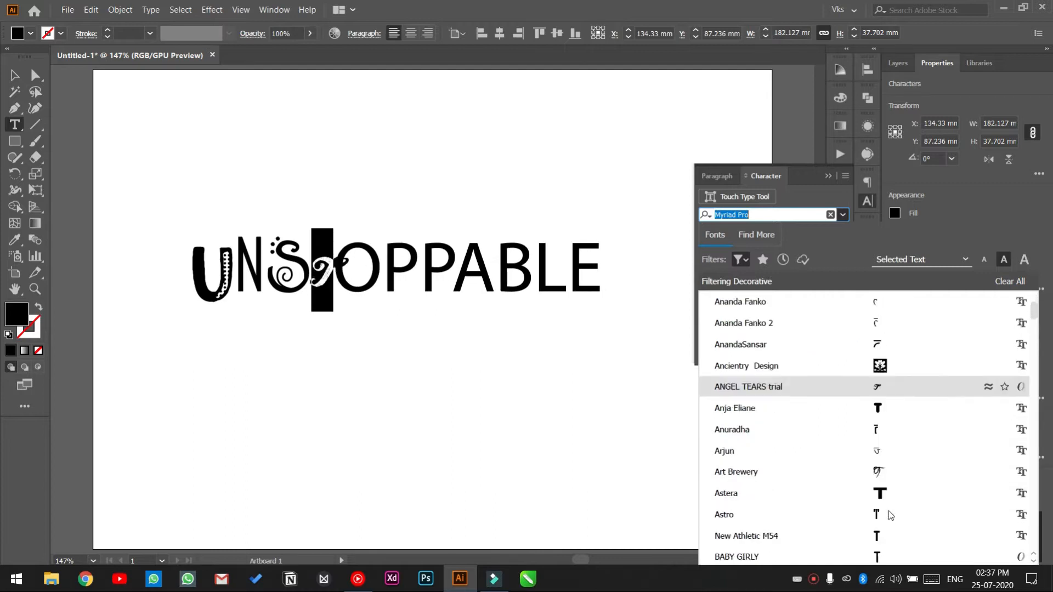
pyautogui.scroll(-1, 893, 519)
pyautogui.scroll(-2, 885, 485)
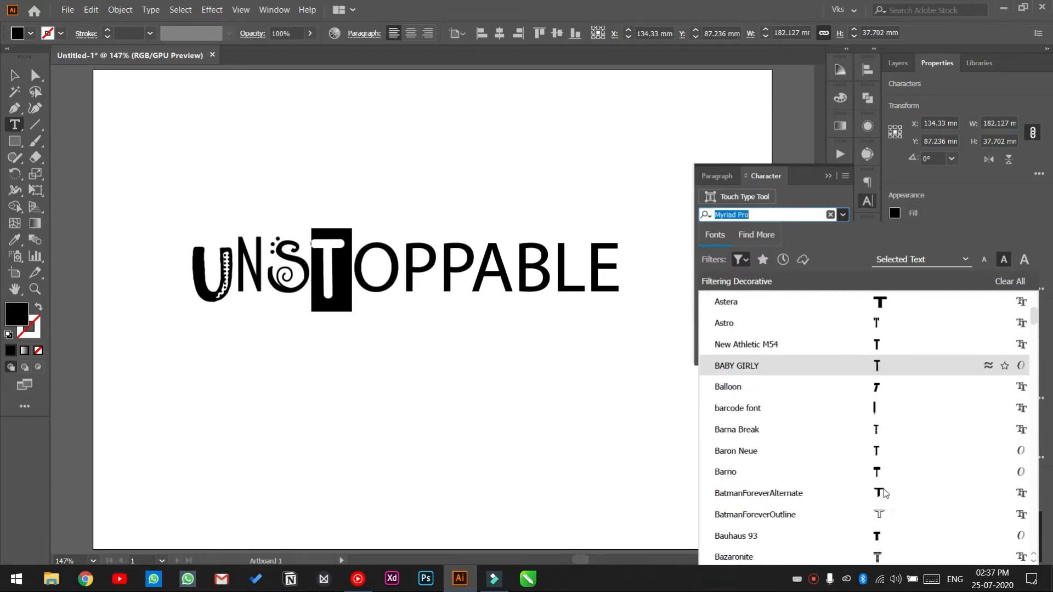
pyautogui.scroll(-1, 894, 491)
pyautogui.scroll(-2, 891, 493)
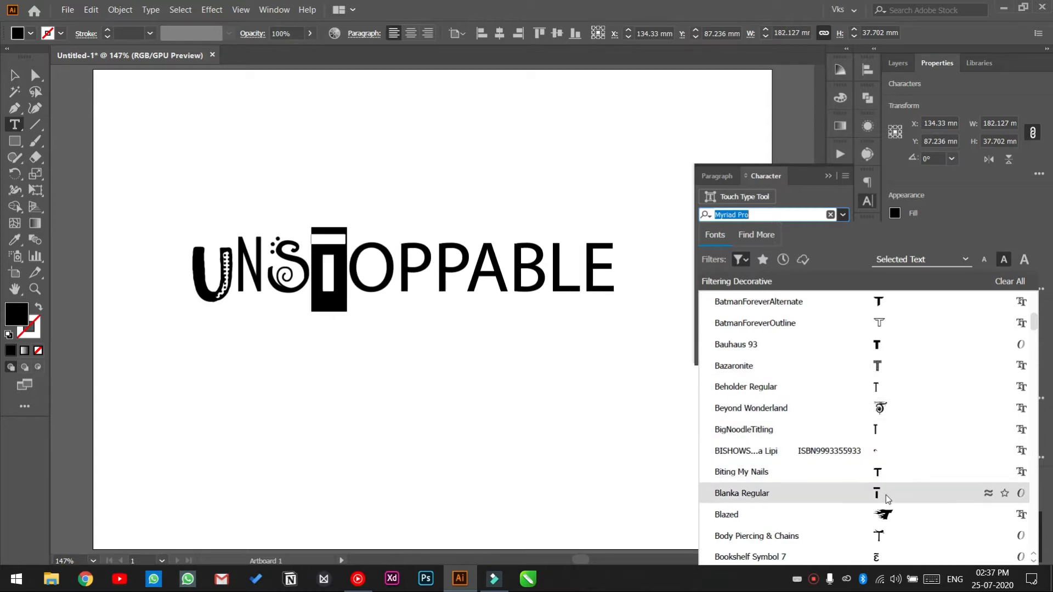
pyautogui.scroll(-2, 888, 534)
pyautogui.scroll(-2, 888, 534)
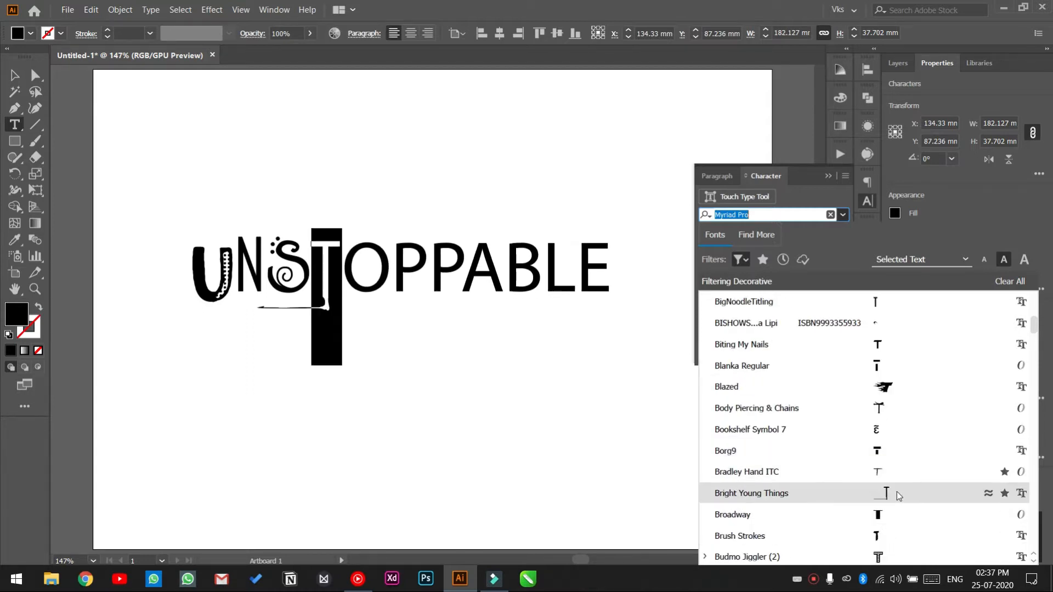
pyautogui.scroll(-2, 897, 495)
pyautogui.scroll(-2, 897, 495)
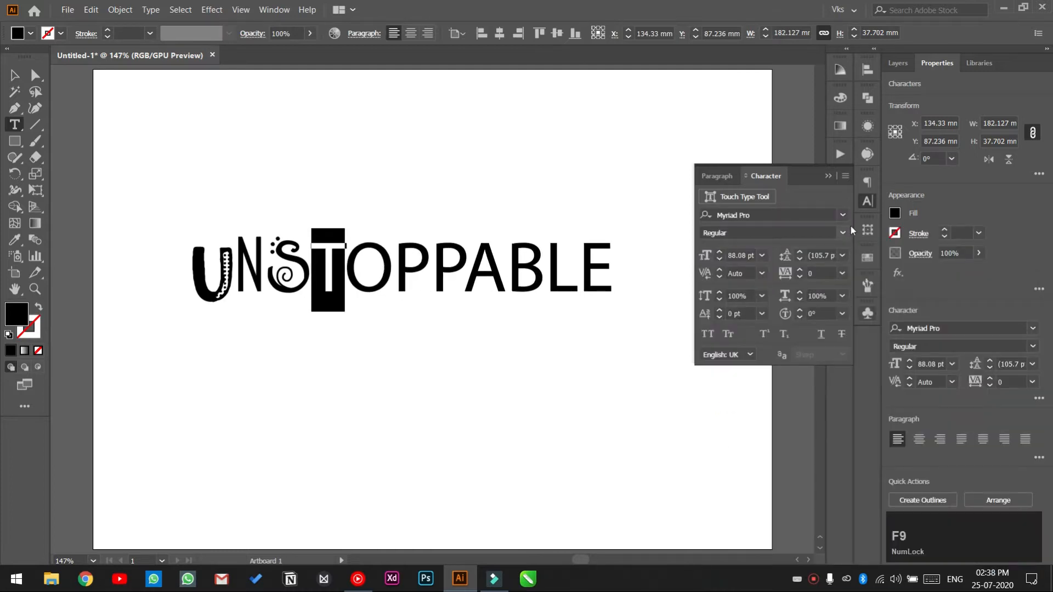
# Set the letter T to the CF Expedition Regular font and the letter O to Cabin Sketch Regular
pyautogui.click(843, 215)
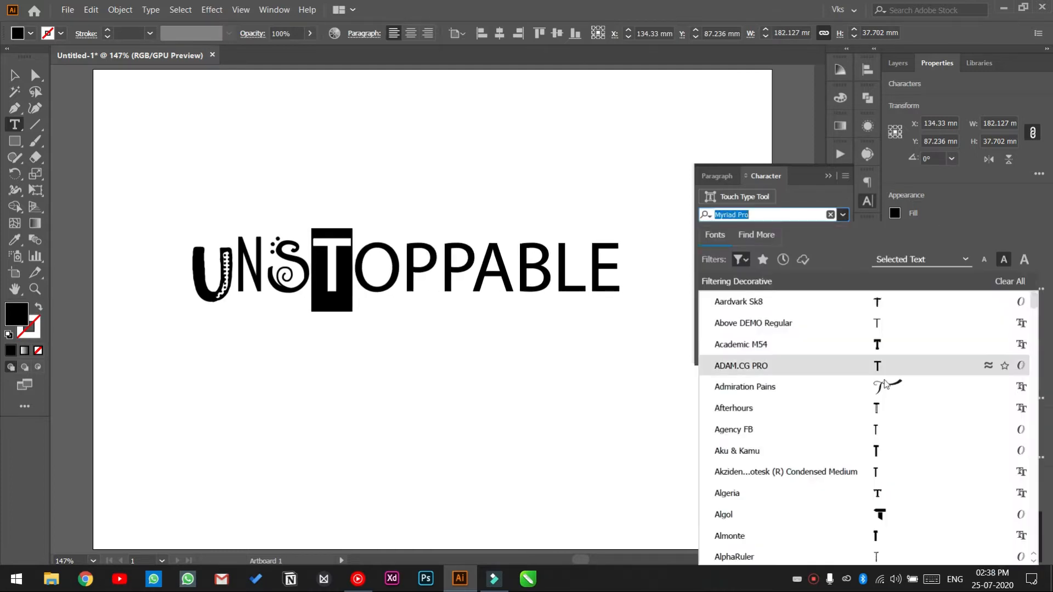
pyautogui.scroll(-11, 888, 387)
pyautogui.scroll(-12, 888, 387)
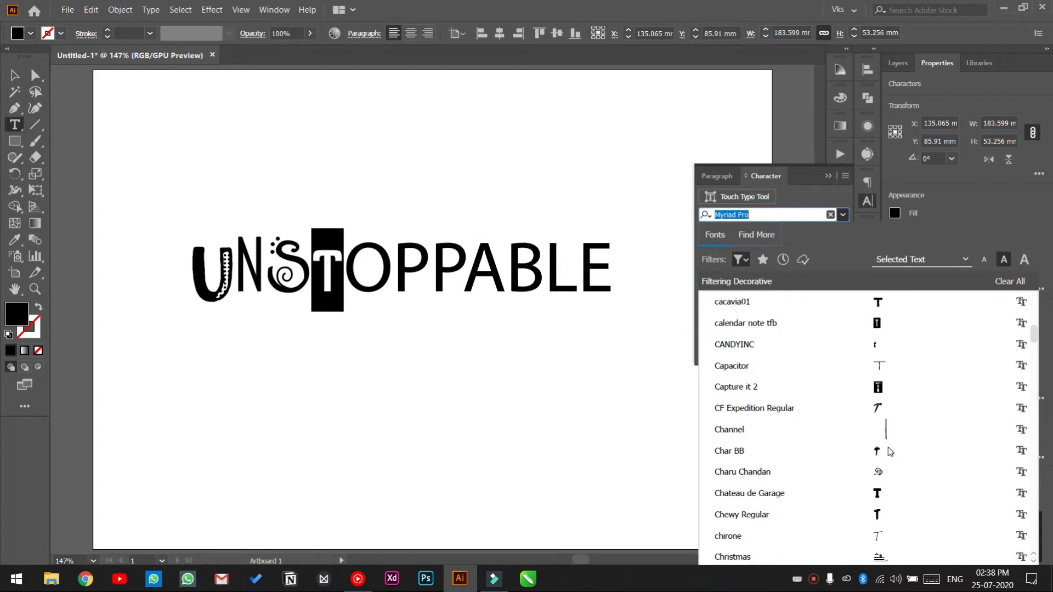
pyautogui.click(888, 403)
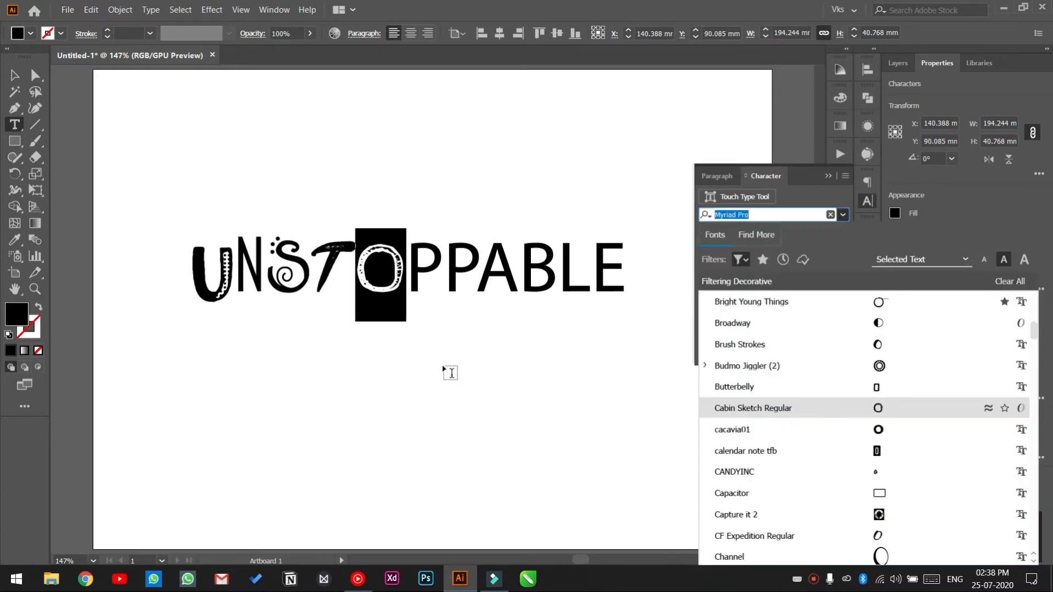
pyautogui.click(900, 411)
# Set the first letter P to the Deborah Fancy Dress font
pyautogui.click(844, 215)
pyautogui.scroll(-4, 903, 466)
pyautogui.scroll(-12, 900, 471)
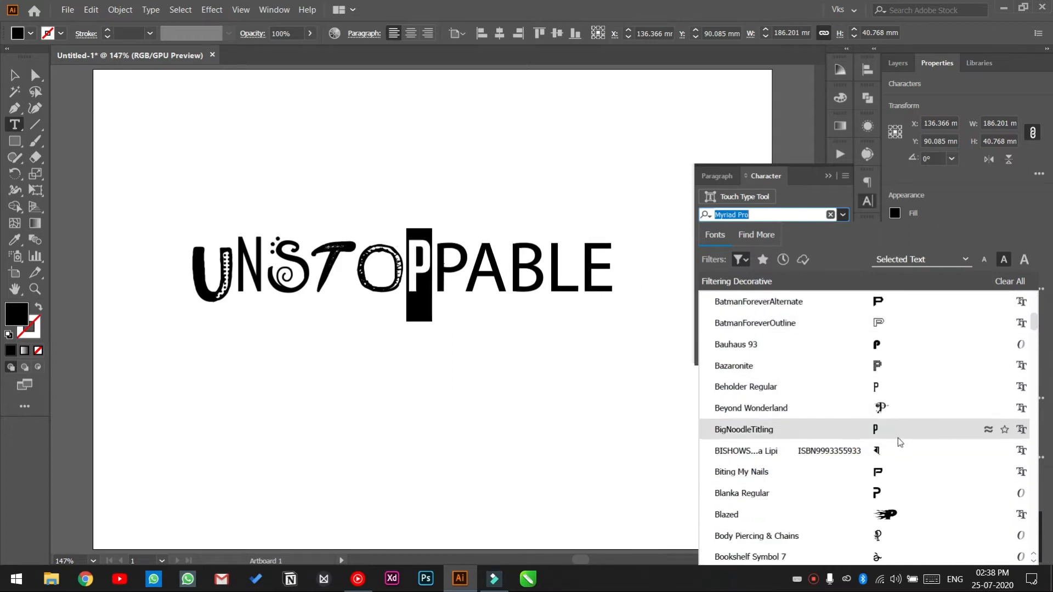
pyautogui.scroll(-3, 894, 450)
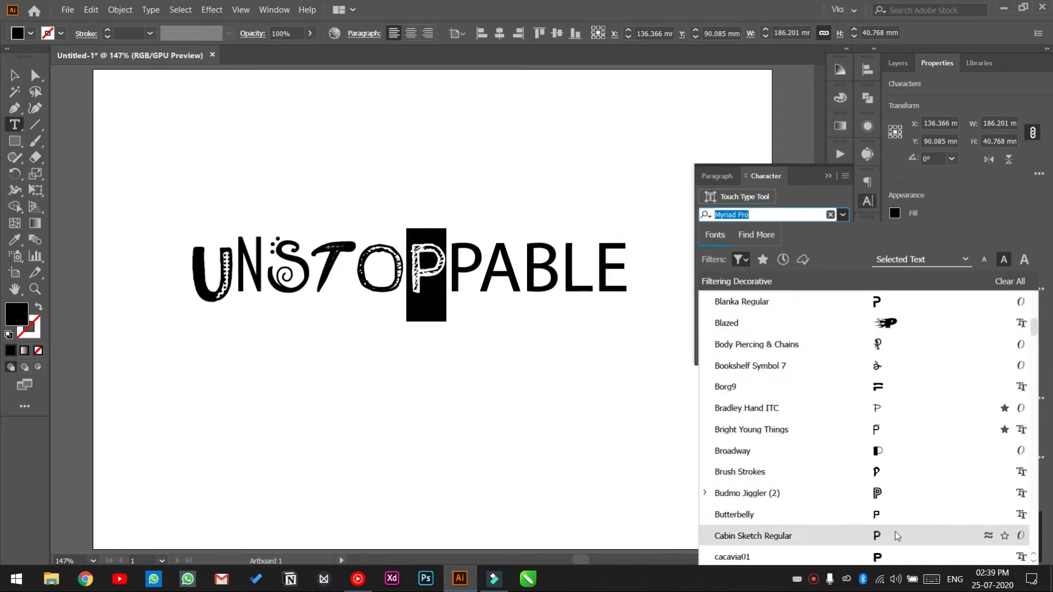
pyautogui.scroll(-6, 894, 494)
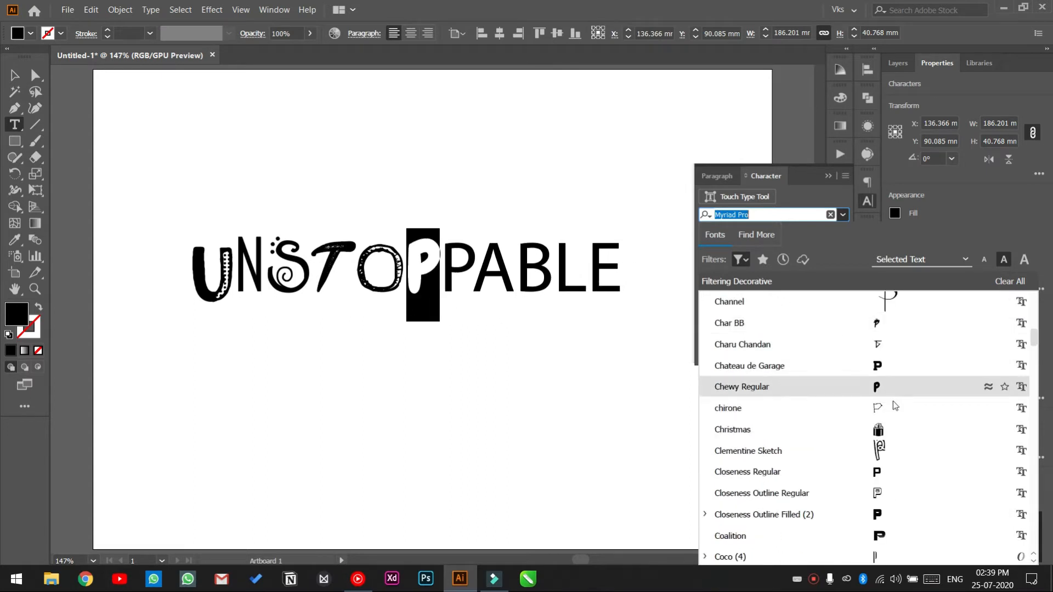
pyautogui.scroll(-4, 890, 525)
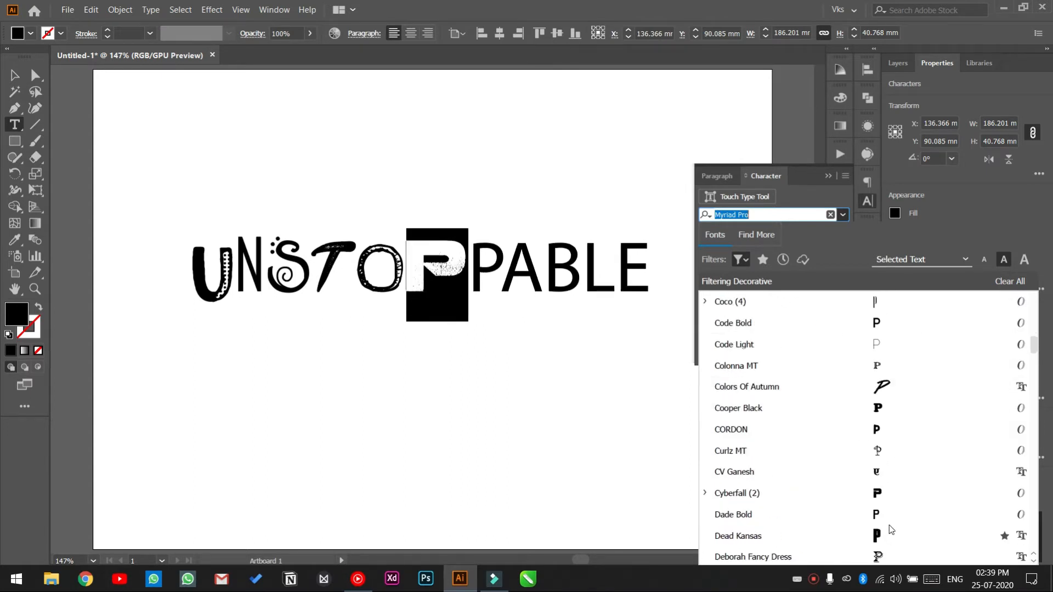
pyautogui.click(884, 551)
# Set the second letter P to a different, thin double-lined decorative font
pyautogui.moveTo(459, 255); pyautogui.dragTo(487, 256)
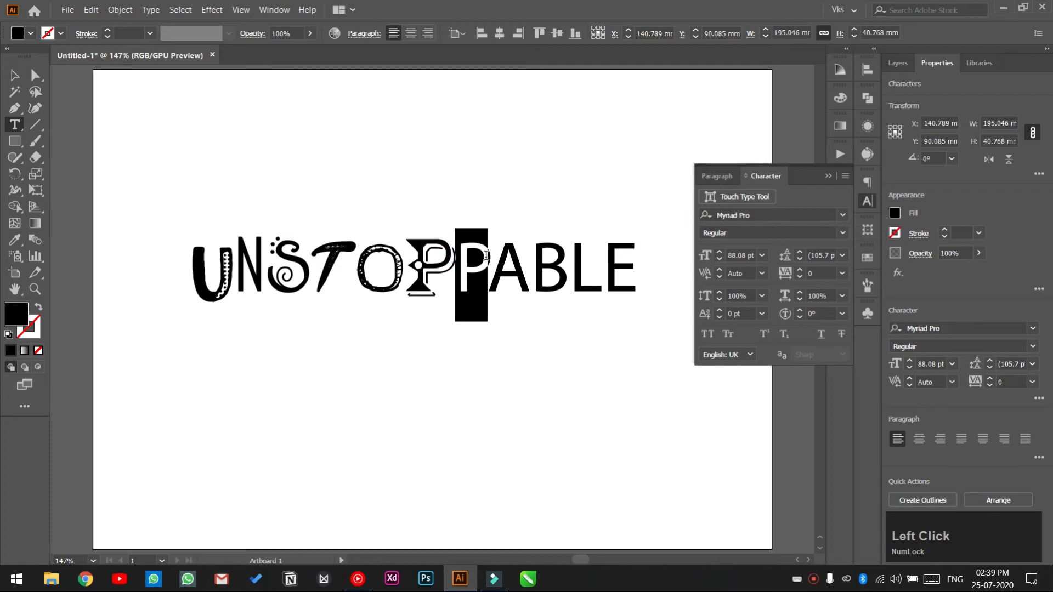
pyautogui.click(815, 212)
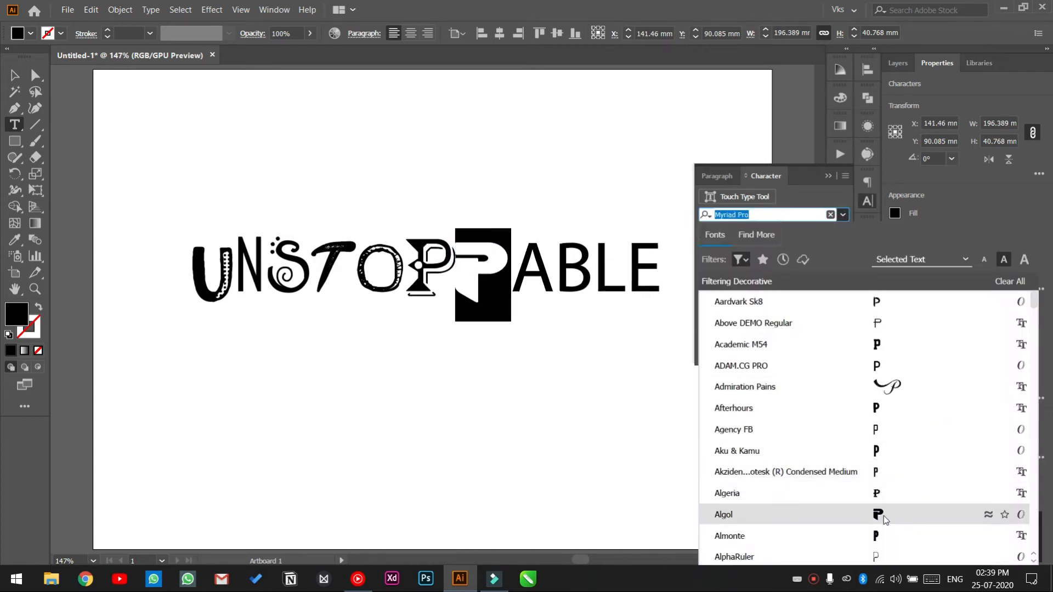
pyautogui.scroll(-5, 889, 502)
pyautogui.scroll(-6, 889, 502)
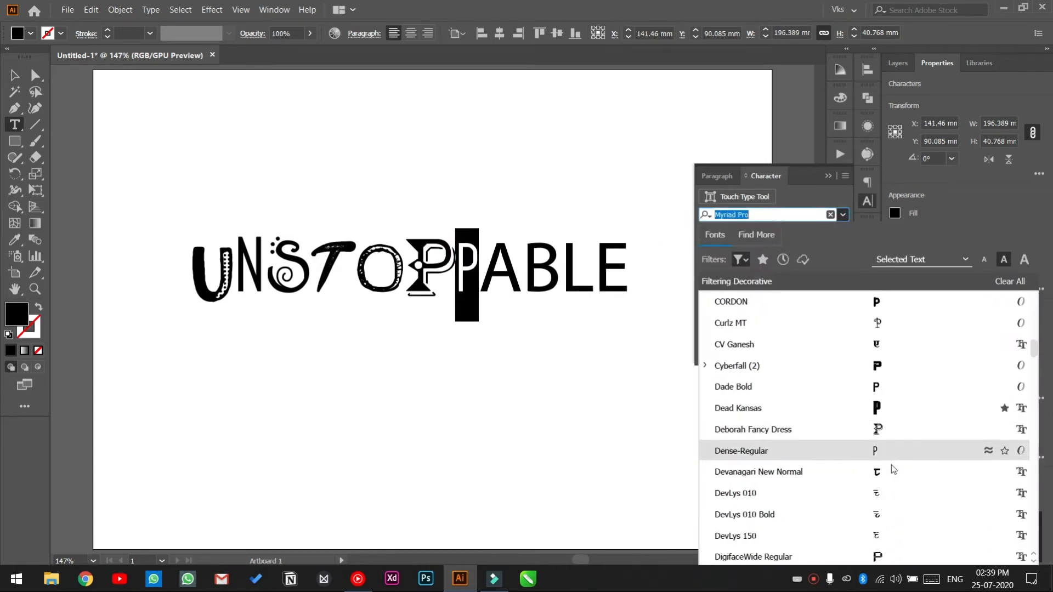
pyautogui.scroll(-5, 889, 494)
pyautogui.click(896, 517)
# Set the letter A to a heavy block decorative font and the letter B to an outlined cartoon-style one
pyautogui.moveTo(537, 267); pyautogui.dragTo(570, 267)
pyautogui.click(812, 215)
pyautogui.click(890, 507)
pyautogui.click(844, 215)
pyautogui.scroll(-15, 877, 417)
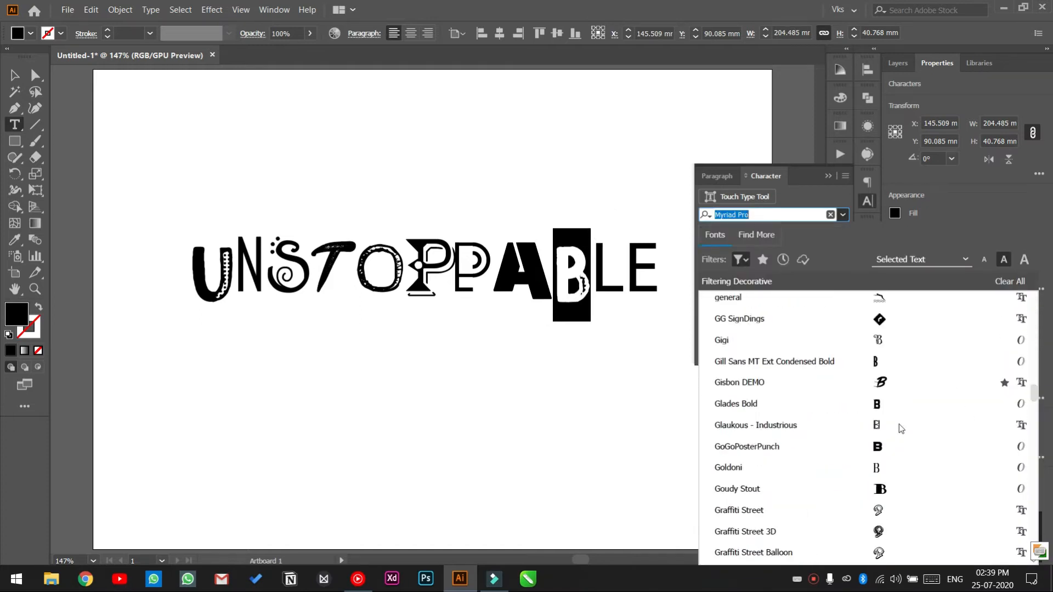
pyautogui.scroll(3, 909, 336)
pyautogui.click(899, 345)
# Set the letter L to the Harrington font
pyautogui.click(844, 215)
pyautogui.scroll(-10, 903, 364)
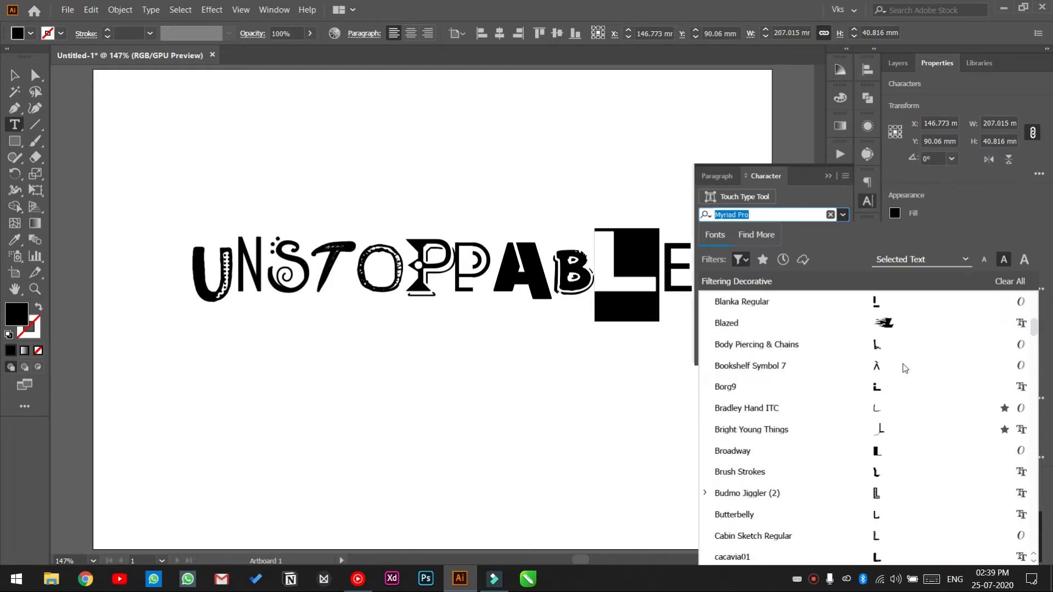
pyautogui.scroll(-10, 1037, 384)
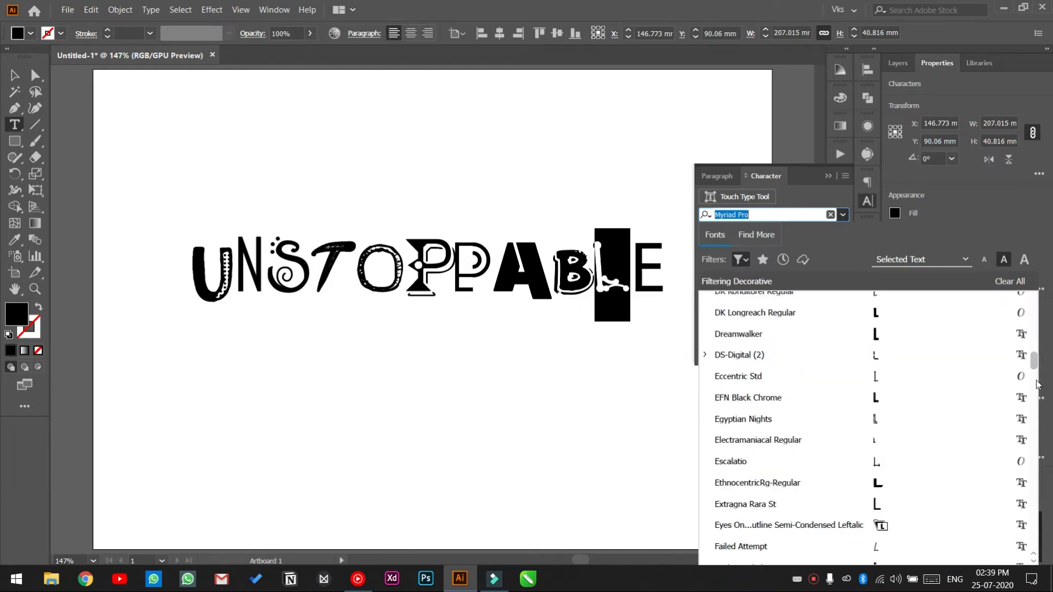
pyautogui.scroll(-5, 904, 347)
pyautogui.scroll(-4, 896, 486)
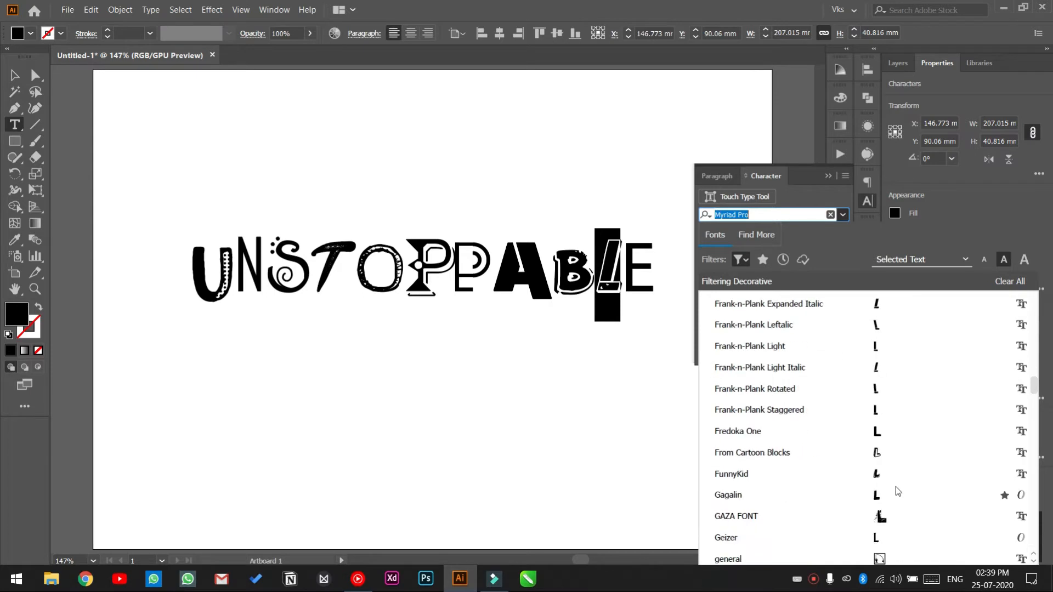
pyautogui.scroll(-8, 897, 486)
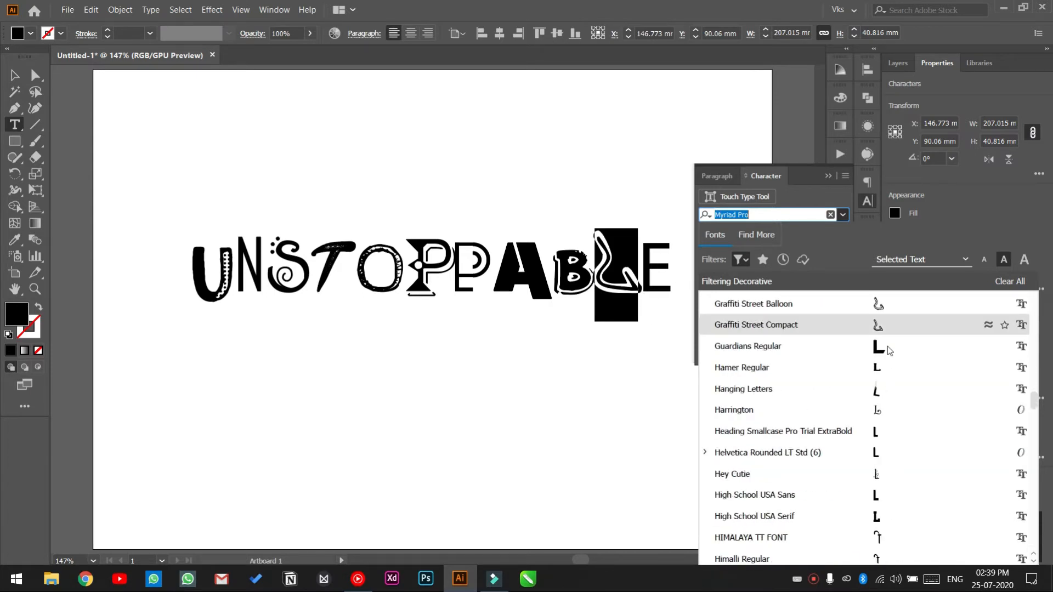
pyautogui.click(900, 409)
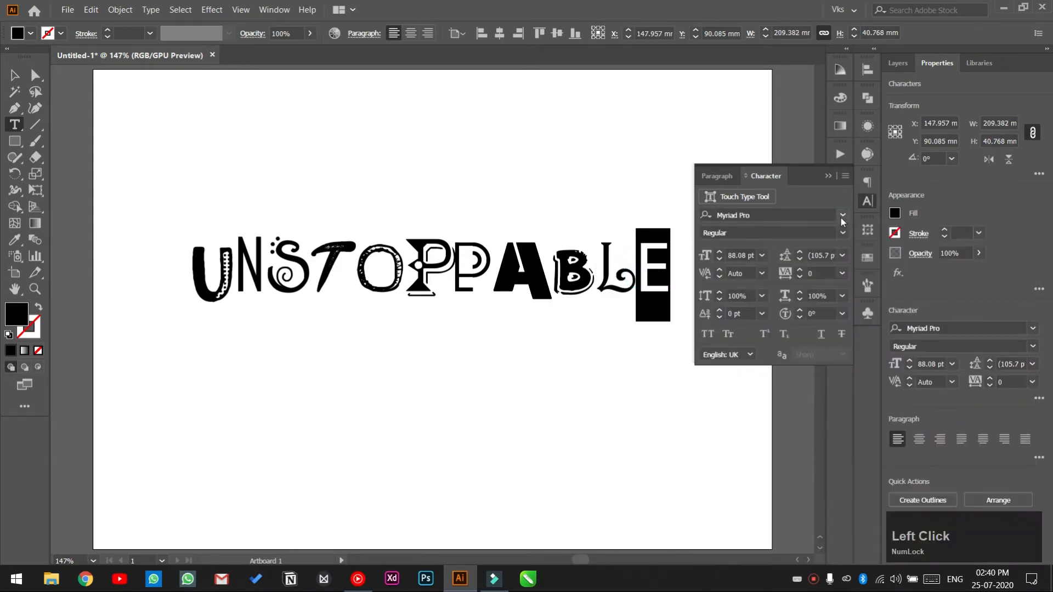
# Set the final letter E to the Coalition font
pyautogui.click(843, 218)
pyautogui.scroll(-10, 892, 514)
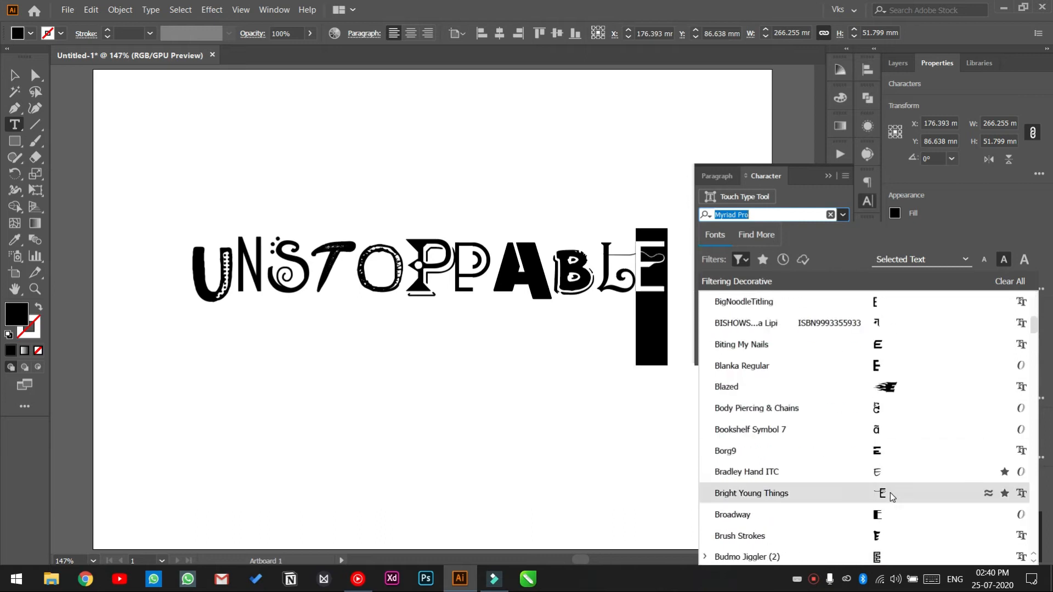
pyautogui.scroll(-10, 892, 466)
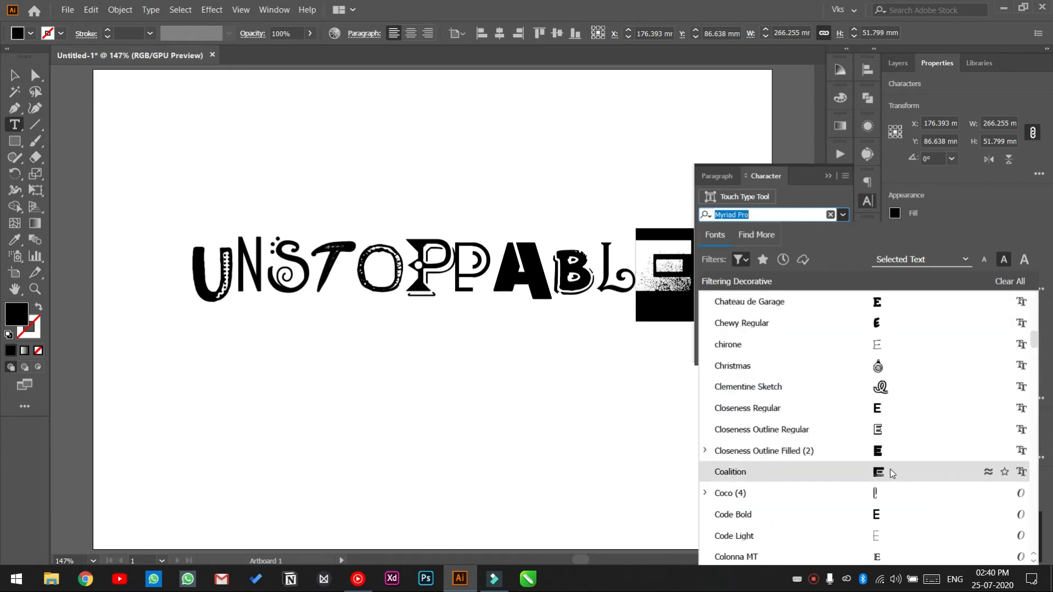
pyautogui.click(891, 472)
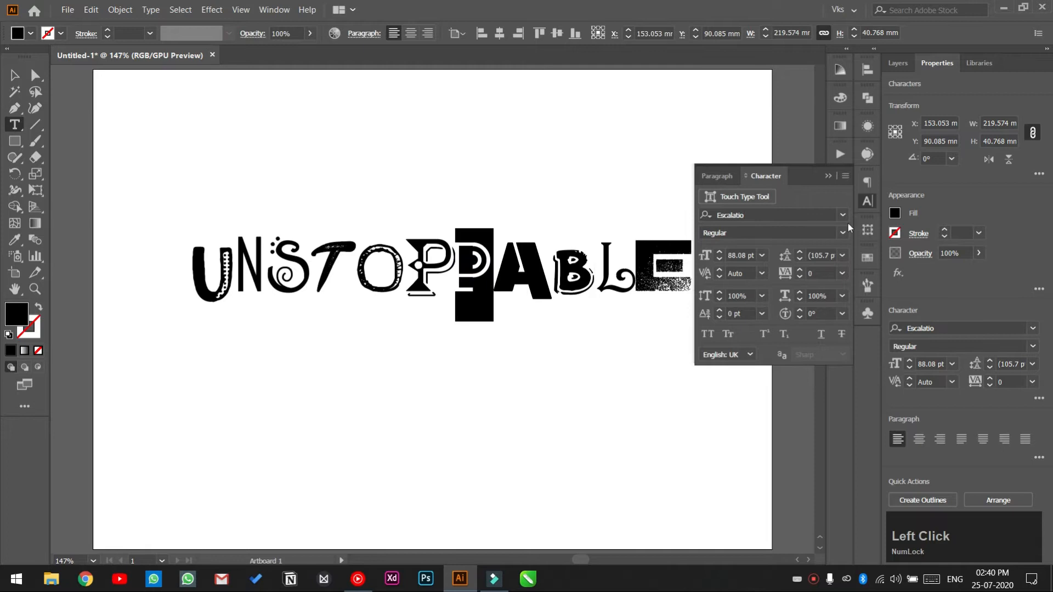
# Change the second letter P to the Blanka Regular font
pyautogui.click(843, 215)
pyautogui.scroll(-8, 928, 477)
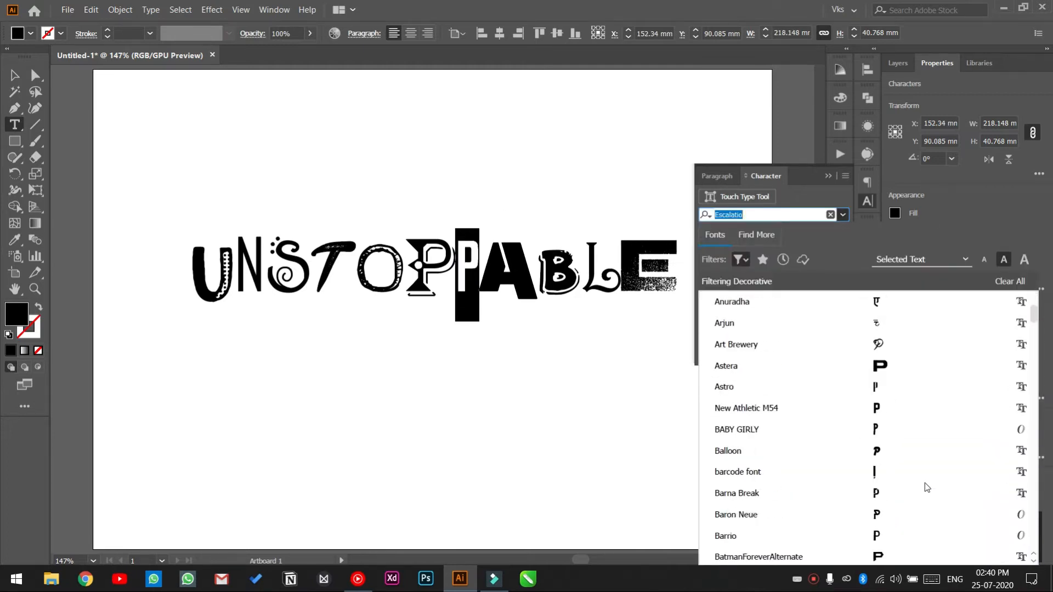
pyautogui.scroll(-6, 905, 475)
pyautogui.click(897, 477)
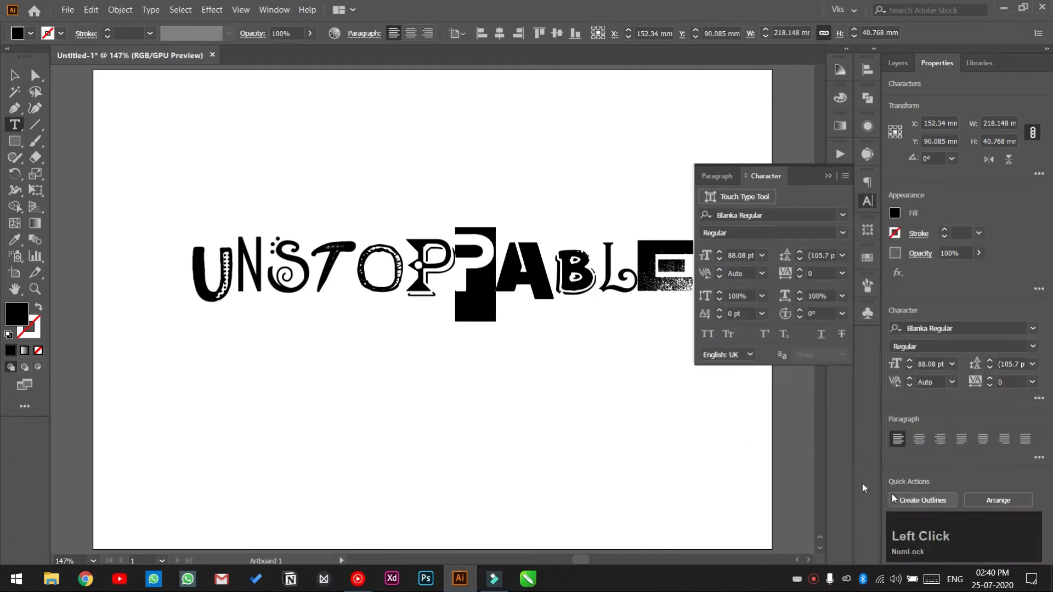
pyautogui.click(827, 177)
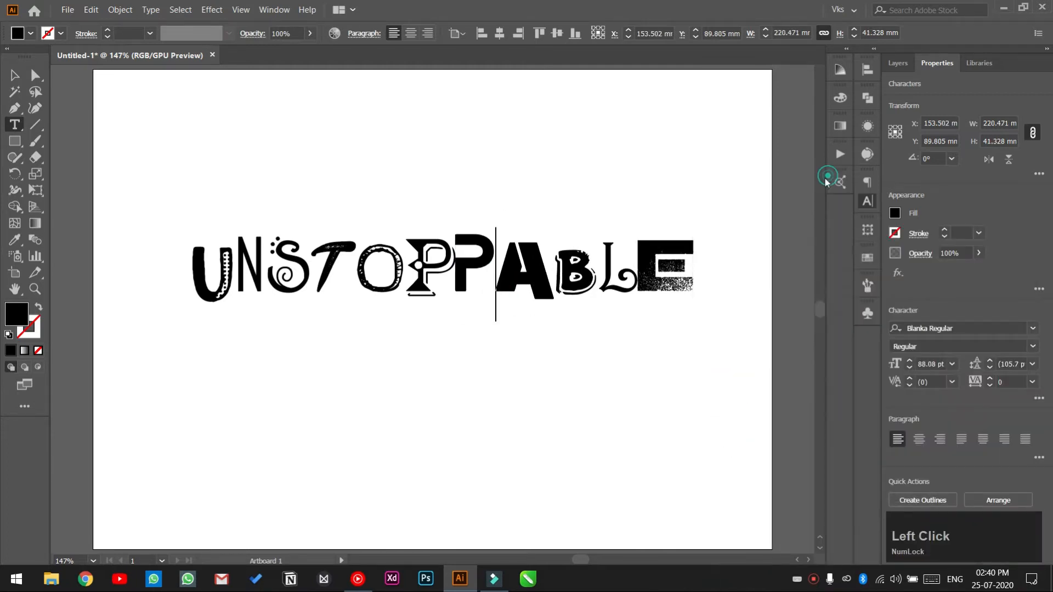
# Change the final letter E to the Capture it 2 font
pyautogui.click(867, 201)
pyautogui.click(843, 215)
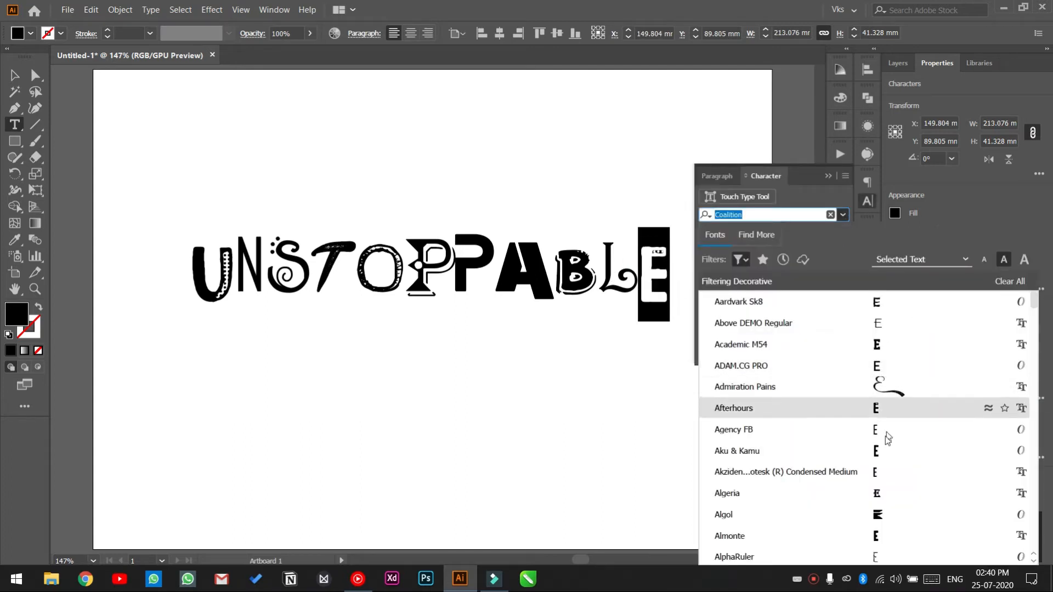
pyautogui.scroll(-2, 881, 489)
pyautogui.scroll(2, 887, 449)
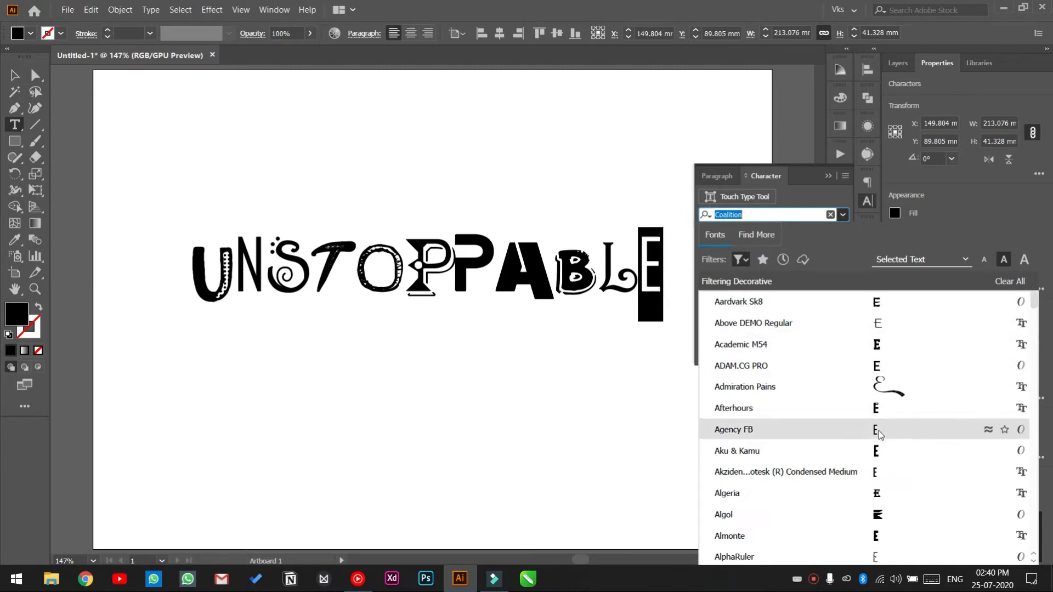
pyautogui.scroll(-1, 884, 541)
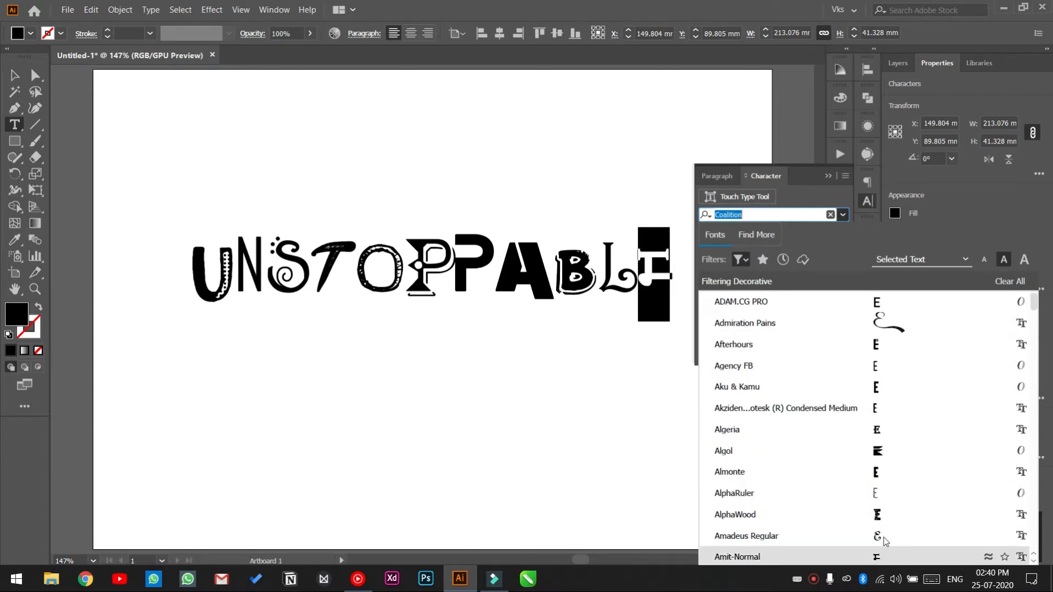
pyautogui.scroll(-2, 884, 532)
pyautogui.scroll(-2, 900, 504)
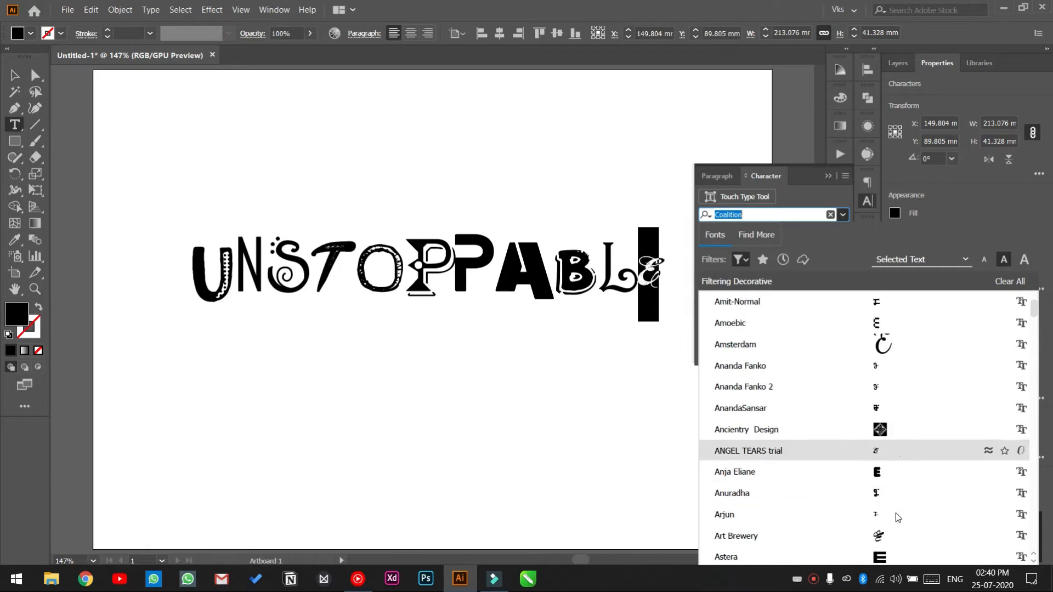
pyautogui.scroll(-1, 896, 494)
pyautogui.scroll(-1, 888, 526)
pyautogui.scroll(-3, 887, 525)
pyautogui.scroll(-2, 894, 527)
pyautogui.scroll(-5, 891, 496)
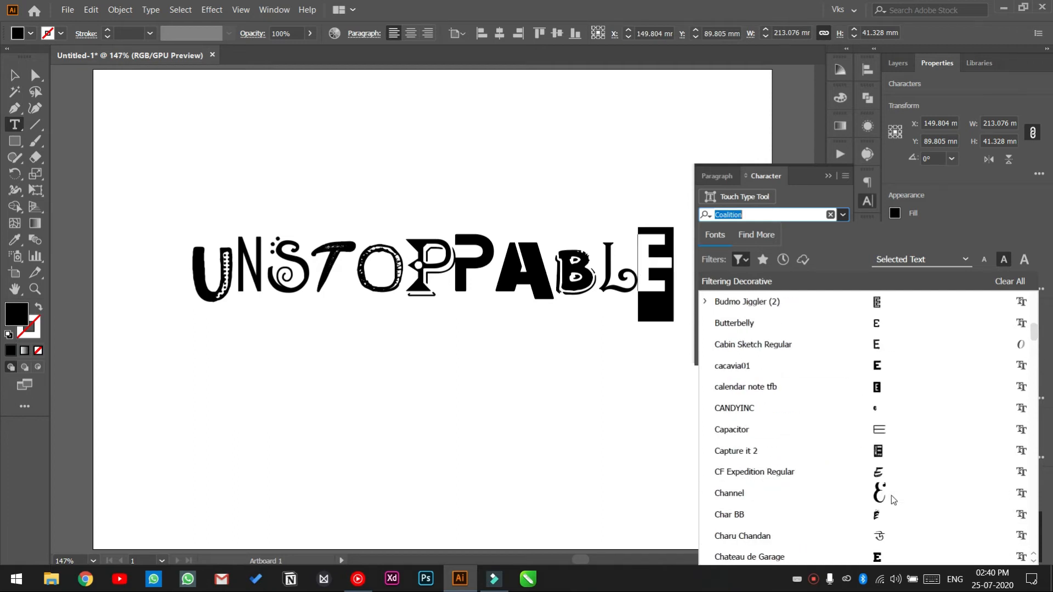
pyautogui.click(894, 453)
# Change the final letter E to the Dreamwalker font
pyautogui.click(596, 274)
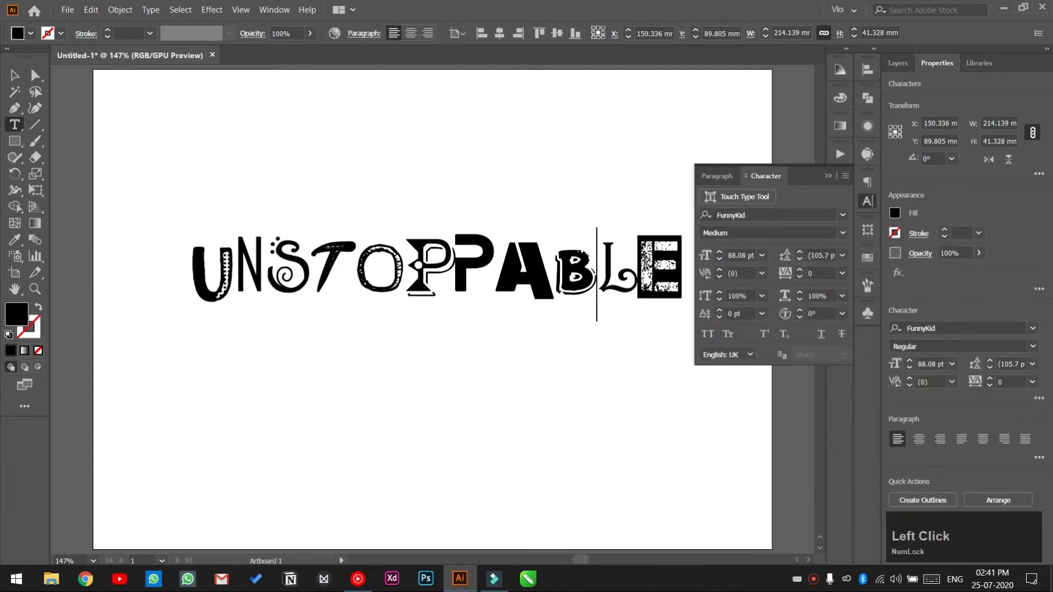
pyautogui.click(848, 217)
pyautogui.moveTo(1035, 300); pyautogui.dragTo(1033, 373)
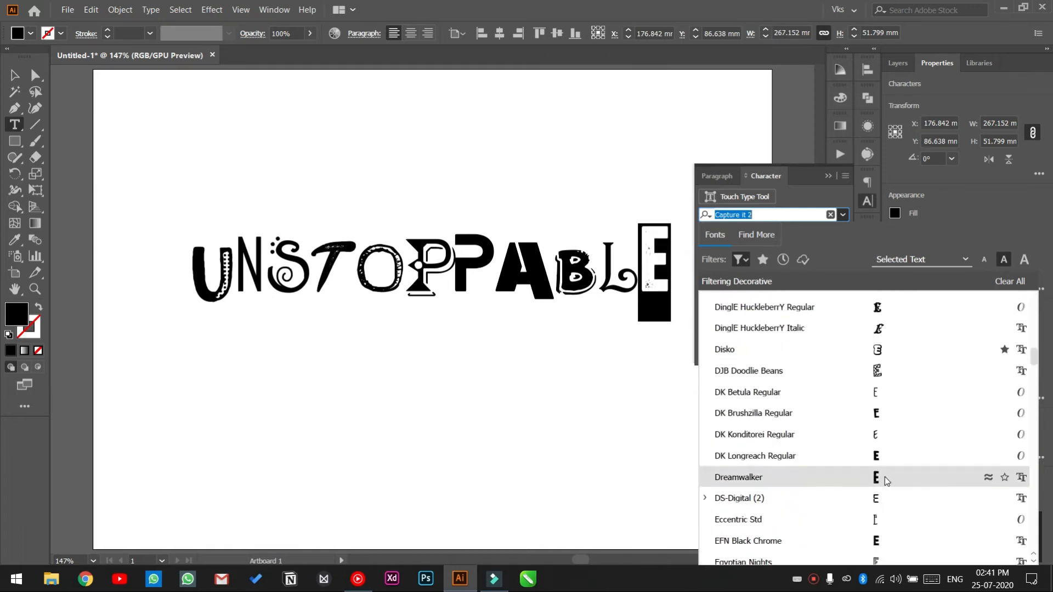
pyautogui.click(884, 480)
# Center the UNSTOPPABLE text horizontally and vertically on the artboard and deselect it
pyautogui.rightClick(15, 125)
pyautogui.click(94, 225)
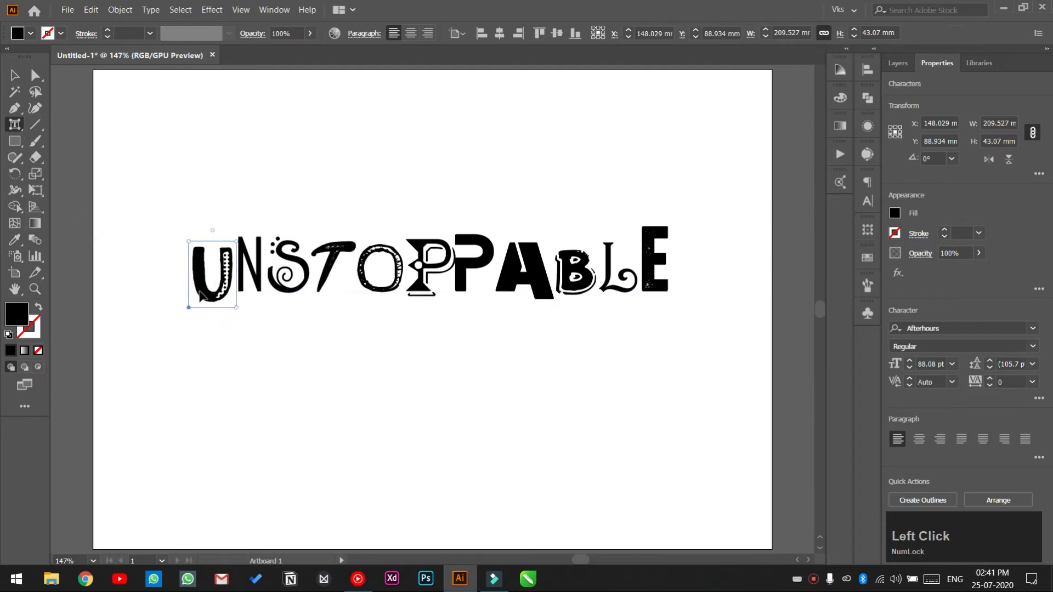
pyautogui.click(14, 75)
pyautogui.click(528, 33)
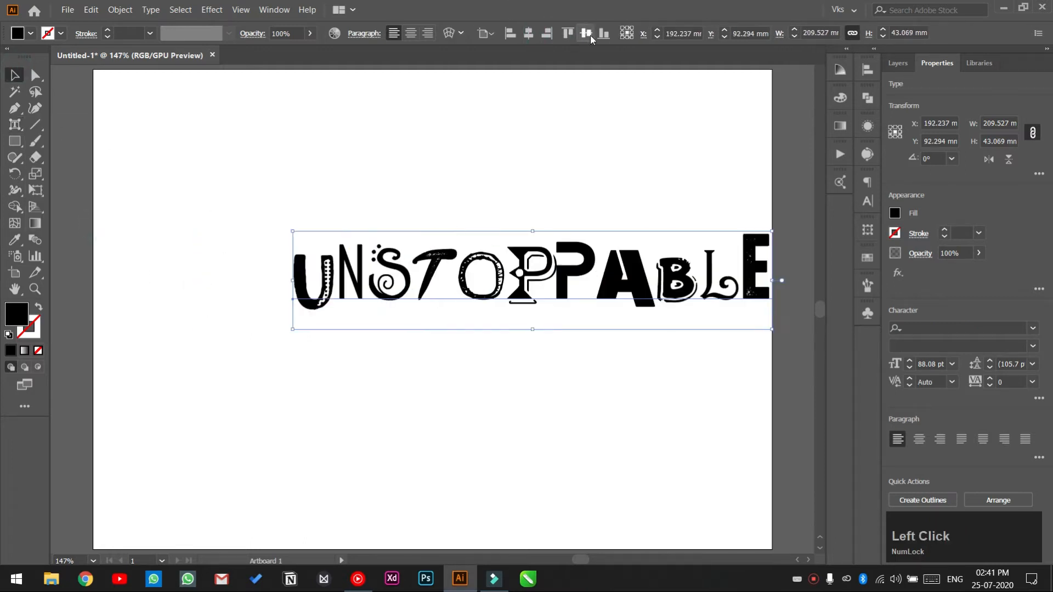
pyautogui.click(586, 33)
pyautogui.click(543, 166)
# Show the rulers and place a horizontal guide just below the letters as a common baseline
pyautogui.scroll(3, 250, 360)
pyautogui.moveTo(414, 364); pyautogui.dragTo(403, 318)
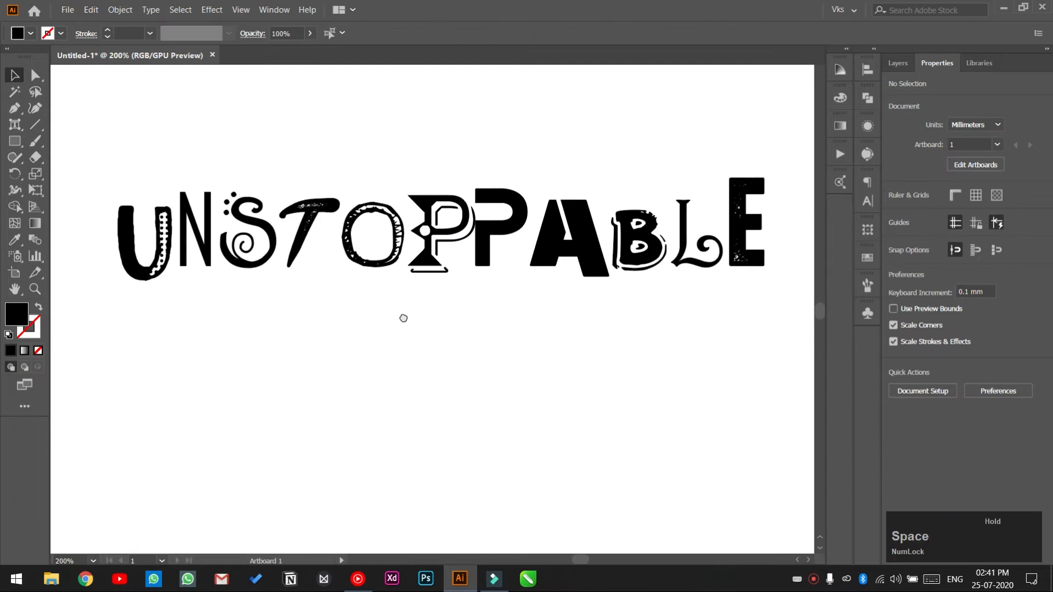
pyautogui.click(174, 235)
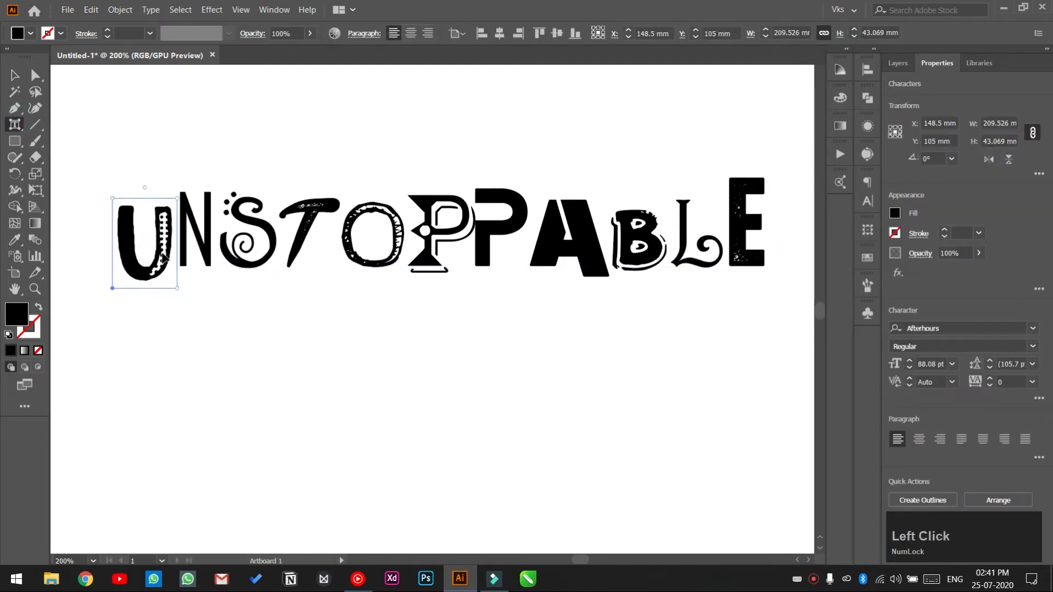
pyautogui.hotkey('ctrl', 'r')
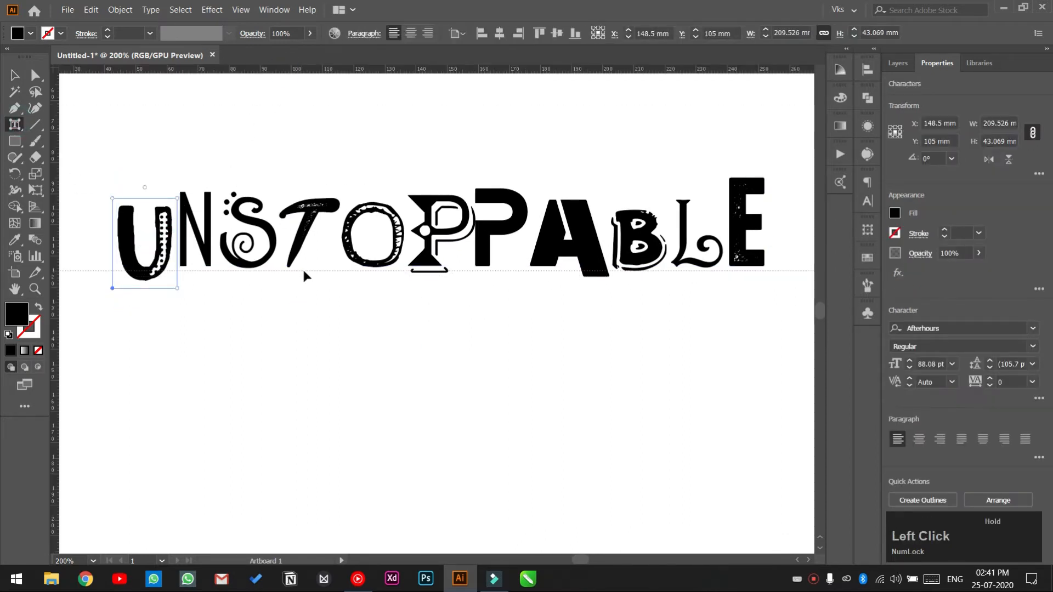
pyautogui.moveTo(305, 274); pyautogui.dragTo(307, 272)
# With the Touch Type tool, raise the letter U and lower the letter N so both rest on the guide
pyautogui.moveTo(164, 260); pyautogui.dragTo(165, 255)
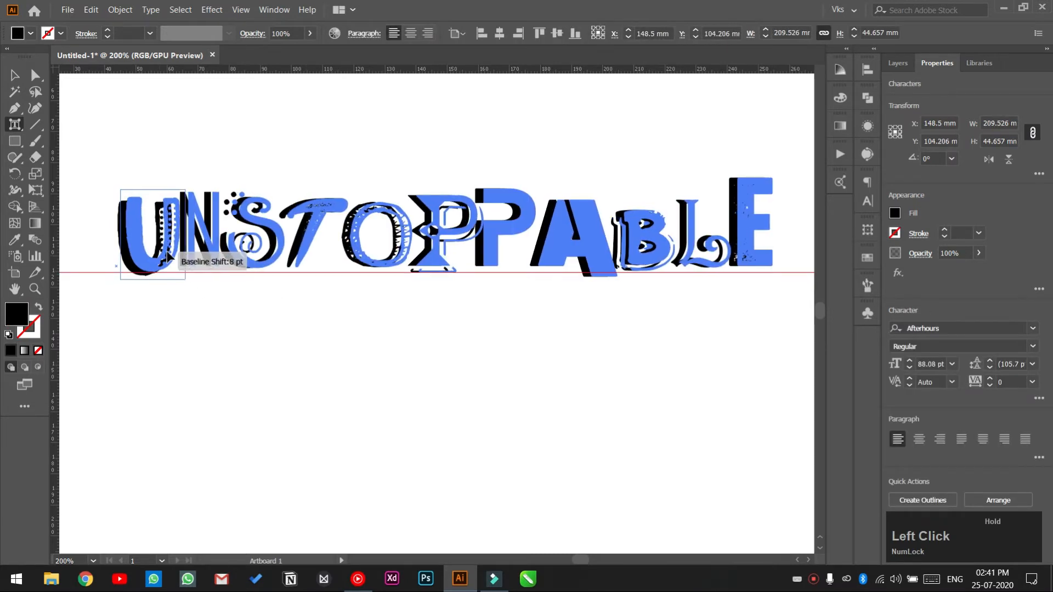
pyautogui.click(213, 248)
pyautogui.scroll(2, 226, 241)
pyautogui.moveTo(243, 246); pyautogui.dragTo(235, 259)
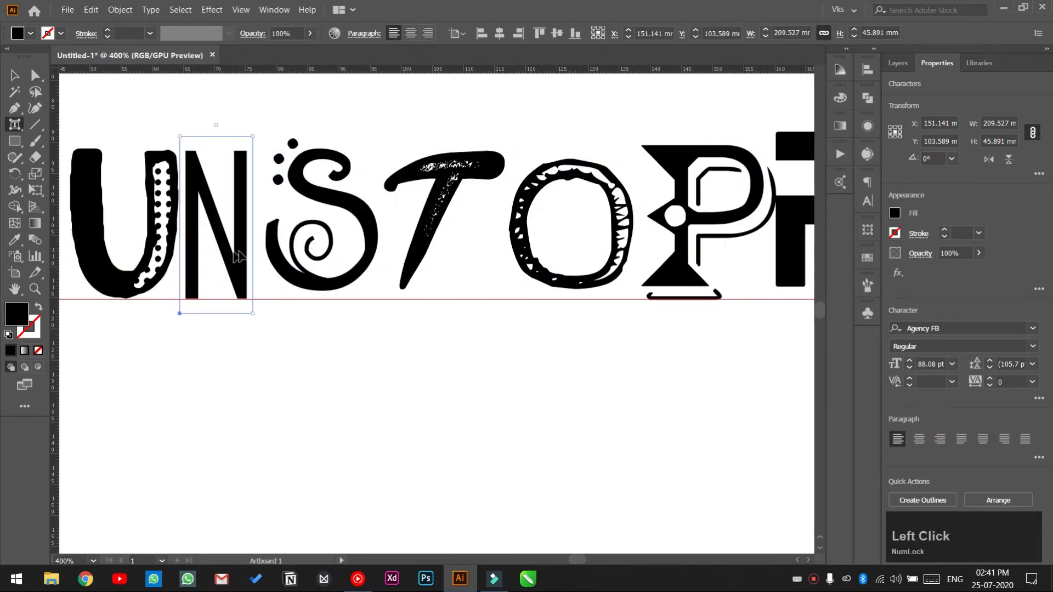
# Lower the letter S onto the guide and enlarge it slightly, and widen the letter N
pyautogui.moveTo(351, 258); pyautogui.dragTo(344, 267)
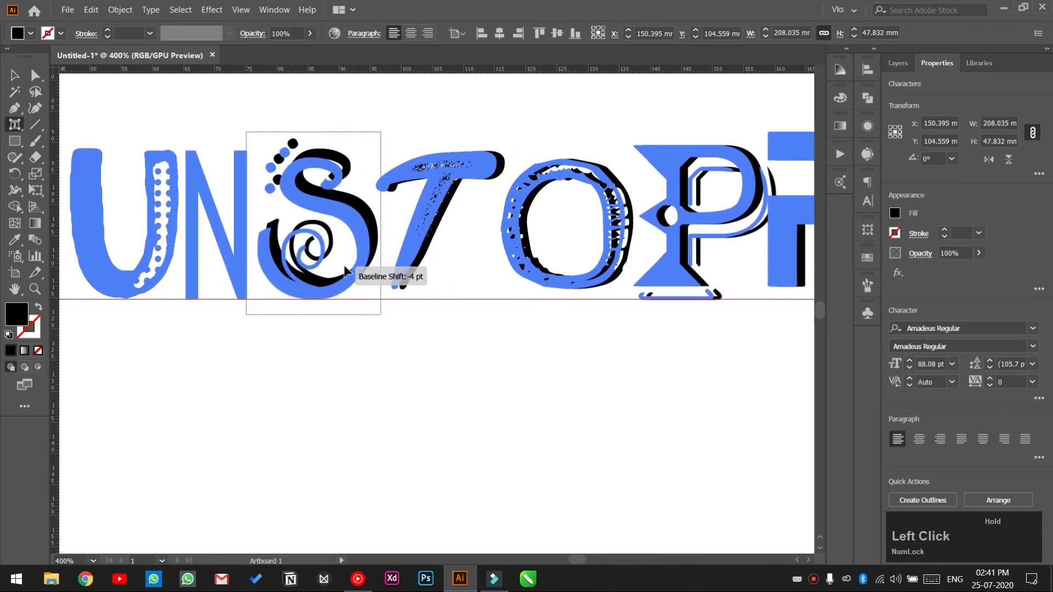
pyautogui.moveTo(381, 132); pyautogui.dragTo(385, 127)
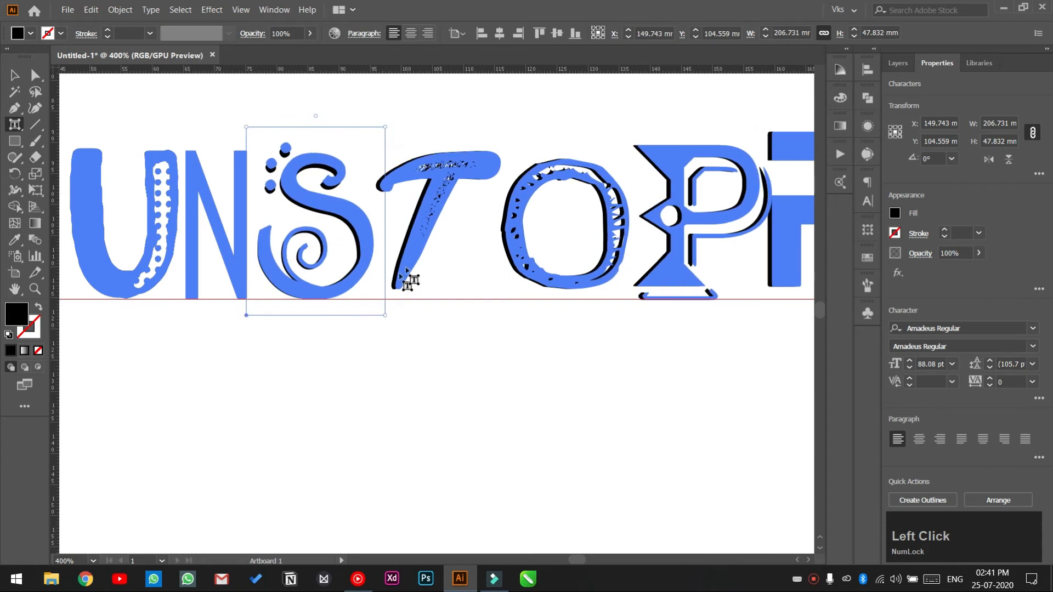
pyautogui.moveTo(251, 317); pyautogui.dragTo(273, 308)
# Lower the letter T onto the guide and enlarge it to match the height of the neighbouring letters
pyautogui.click(423, 278)
pyautogui.moveTo(429, 264); pyautogui.dragTo(416, 274)
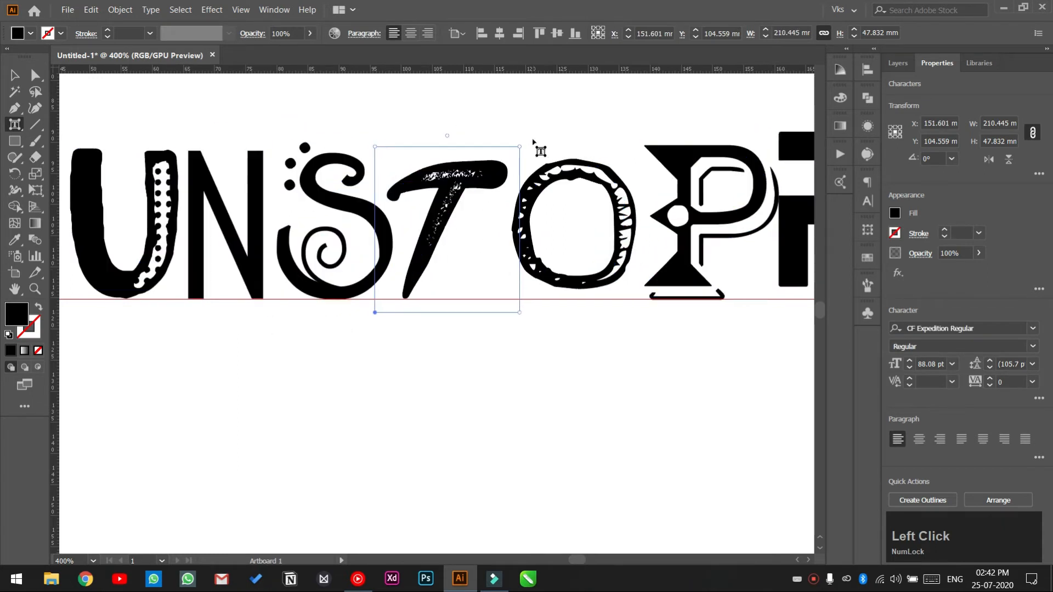
pyautogui.moveTo(521, 144); pyautogui.dragTo(543, 135)
# Lower the letter O onto the guide and enlarge it to match the height of the T
pyautogui.moveTo(559, 258); pyautogui.dragTo(556, 281)
pyautogui.moveTo(640, 158); pyautogui.dragTo(646, 150)
pyautogui.keyDown('alt'); pyautogui.scroll(-2, 539, 266); pyautogui.keyUp('alt')
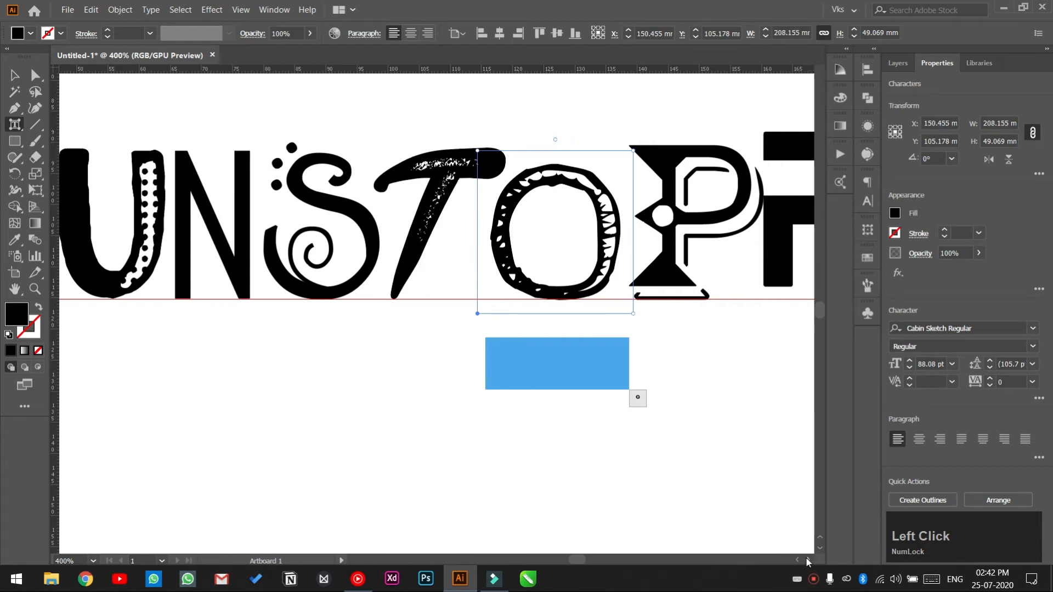
pyautogui.moveTo(580, 180); pyautogui.dragTo(591, 168)
pyautogui.moveTo(568, 231); pyautogui.dragTo(577, 231)
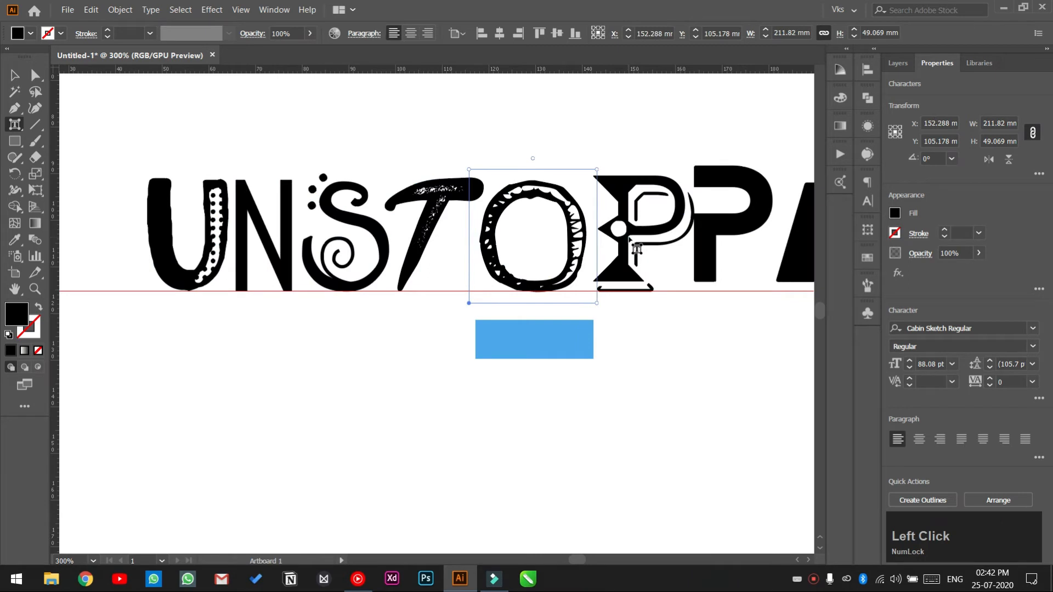
# Resize the first P slightly, then lower the second P onto the guide and fit its height to the other letters
pyautogui.click(809, 560)
pyautogui.moveTo(388, 165); pyautogui.dragTo(387, 169)
pyautogui.moveTo(444, 205); pyautogui.dragTo(454, 210)
pyautogui.moveTo(472, 164); pyautogui.dragTo(470, 166)
# Raise the letter A onto the guide and adjust its size to match the height of the second P
pyautogui.moveTo(525, 225); pyautogui.dragTo(527, 213)
pyautogui.moveTo(591, 165); pyautogui.dragTo(589, 167)
pyautogui.moveTo(476, 261); pyautogui.dragTo(474, 245)
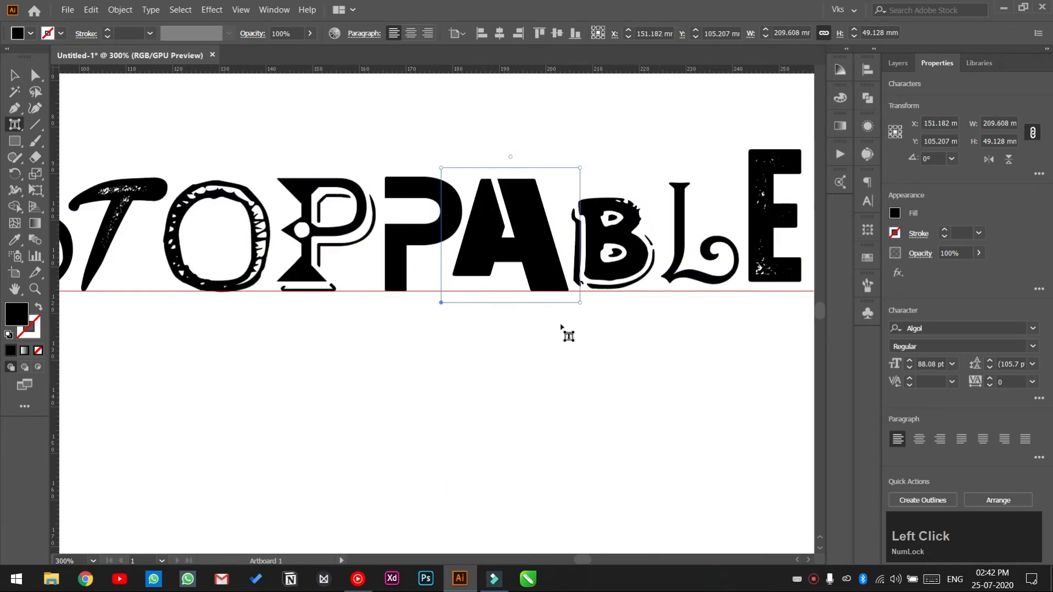
# Enlarge the letter B to the height of the other letters and lower the letter L onto the guide
pyautogui.click(809, 560)
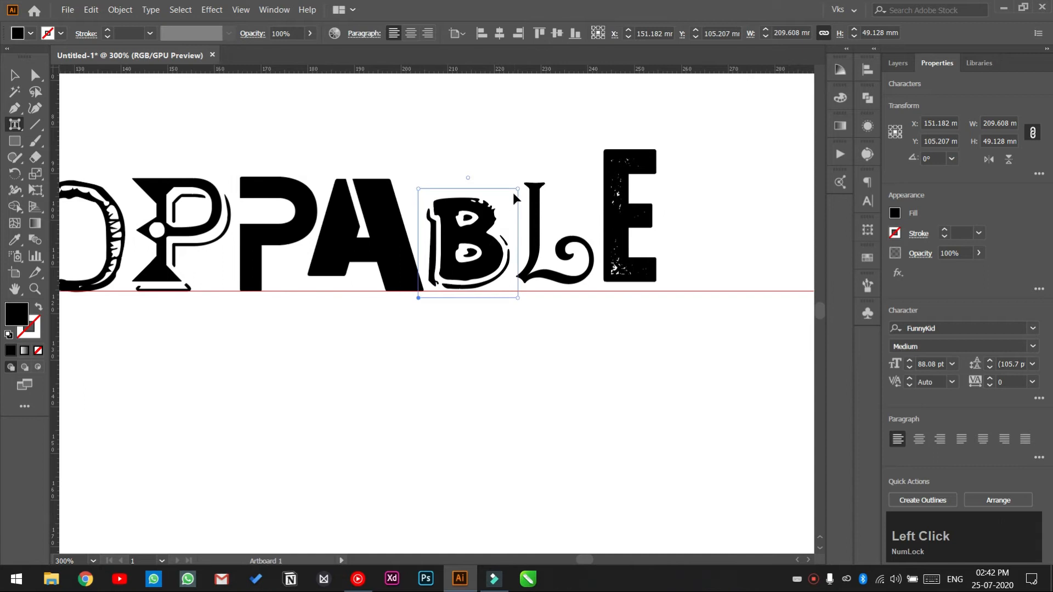
pyautogui.moveTo(516, 190); pyautogui.dragTo(542, 165)
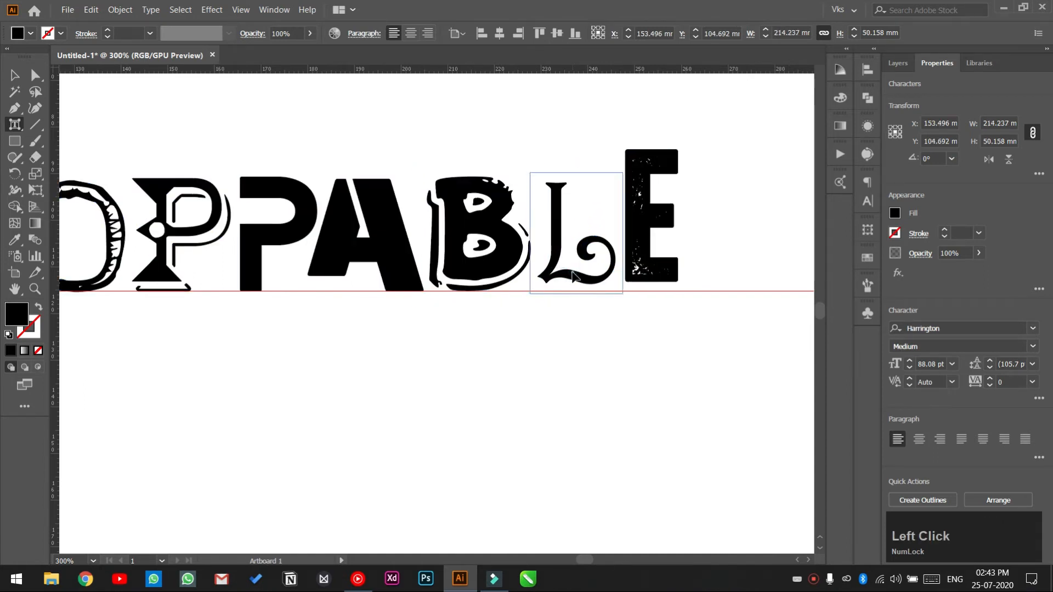
pyautogui.moveTo(572, 274); pyautogui.dragTo(567, 282)
# Lower the final E onto the guide, widen it and reduce its height to match the other letters
pyautogui.click(809, 560)
pyautogui.click(808, 560)
pyautogui.click(809, 560)
pyautogui.moveTo(459, 181); pyautogui.dragTo(533, 176)
pyautogui.moveTo(524, 305); pyautogui.dragTo(542, 303)
pyautogui.moveTo(546, 161); pyautogui.dragTo(546, 164)
pyautogui.moveTo(549, 302); pyautogui.dragTo(550, 302)
pyautogui.moveTo(546, 166); pyautogui.dragTo(546, 167)
# Enlarge the letter L slightly to match the height of its neighbours and deselect the text
pyautogui.click(399, 200)
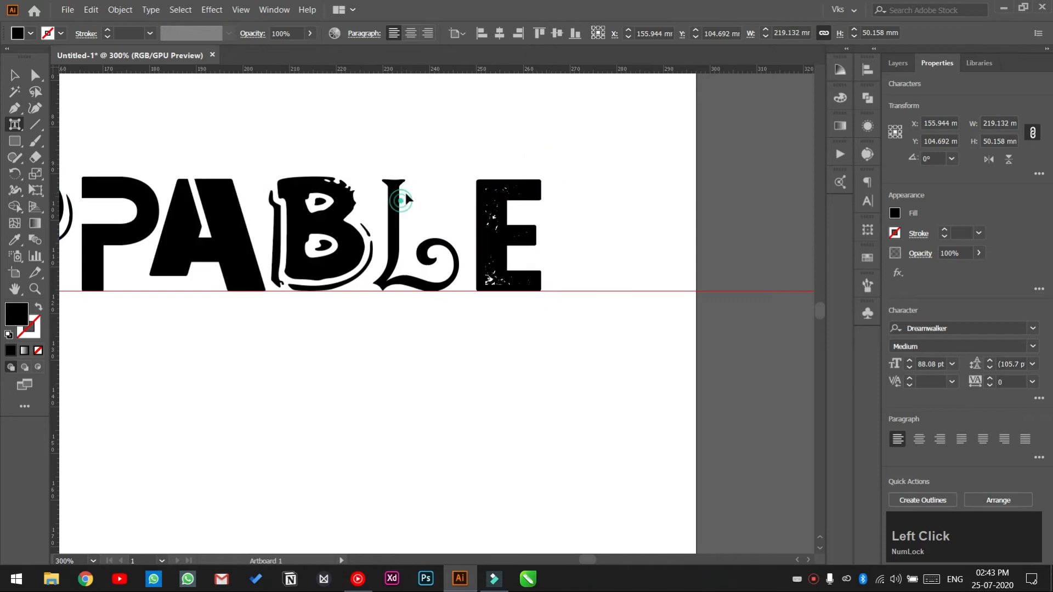
pyautogui.moveTo(466, 167); pyautogui.dragTo(469, 164)
pyautogui.click(572, 221)
pyautogui.press('v')
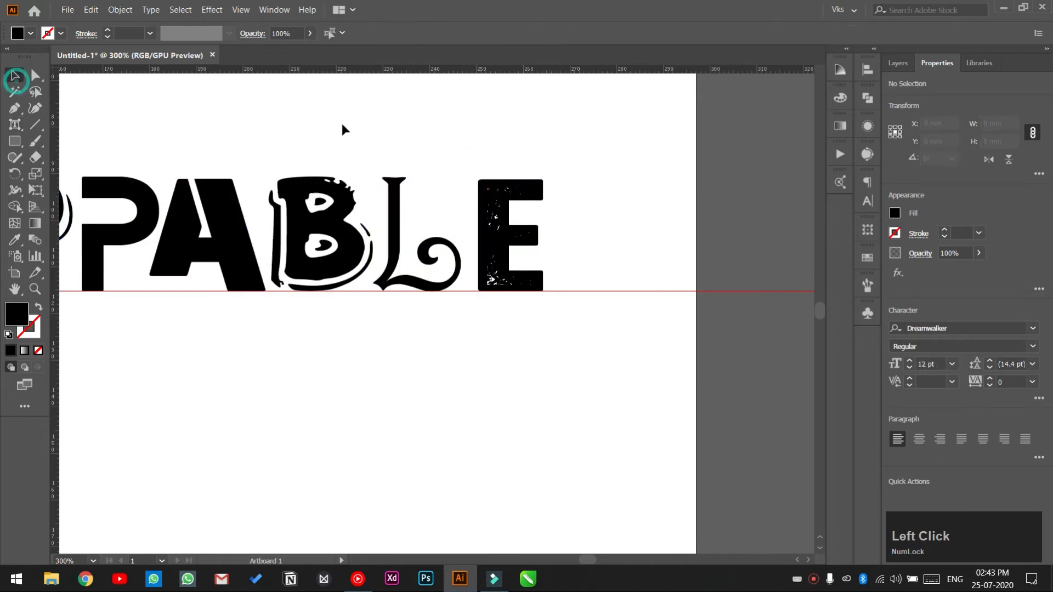
# Change the font of the letter O in UNSTOPPABLE to Algol
pyautogui.scroll(-5, 294, 129)
pyautogui.moveTo(274, 180); pyautogui.dragTo(462, 276)
pyautogui.keyDown('ctrl'); pyautogui.click(448, 287); pyautogui.keyUp('ctrl')
pyautogui.keyDown('ctrl'); pyautogui.keyDown('alt'); pyautogui.click(471, 317); pyautogui.keyUp('alt'); pyautogui.keyUp('ctrl')
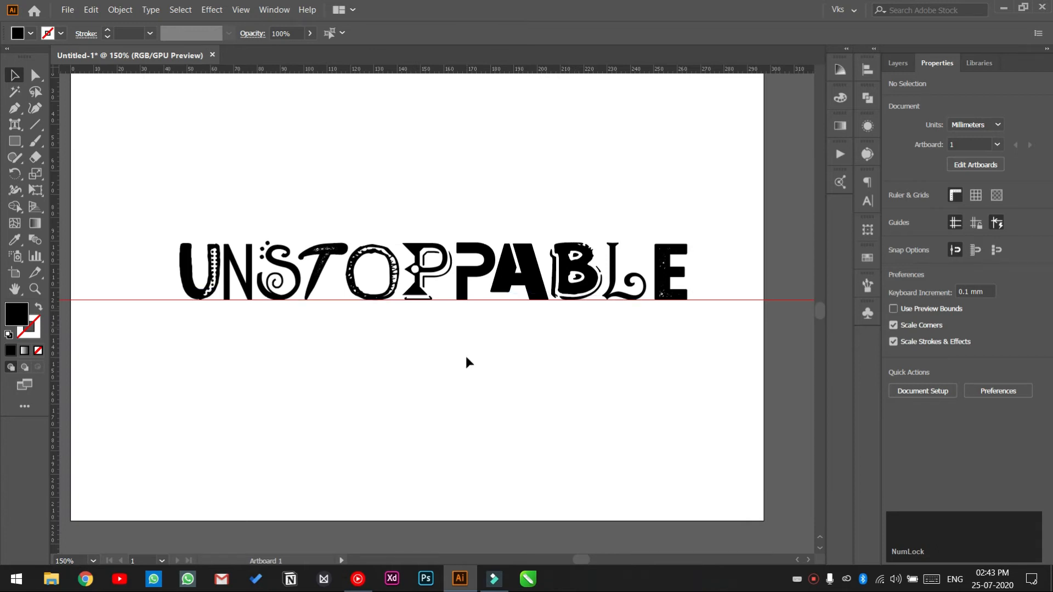
pyautogui.click(384, 282)
pyautogui.doubleClick(387, 274)
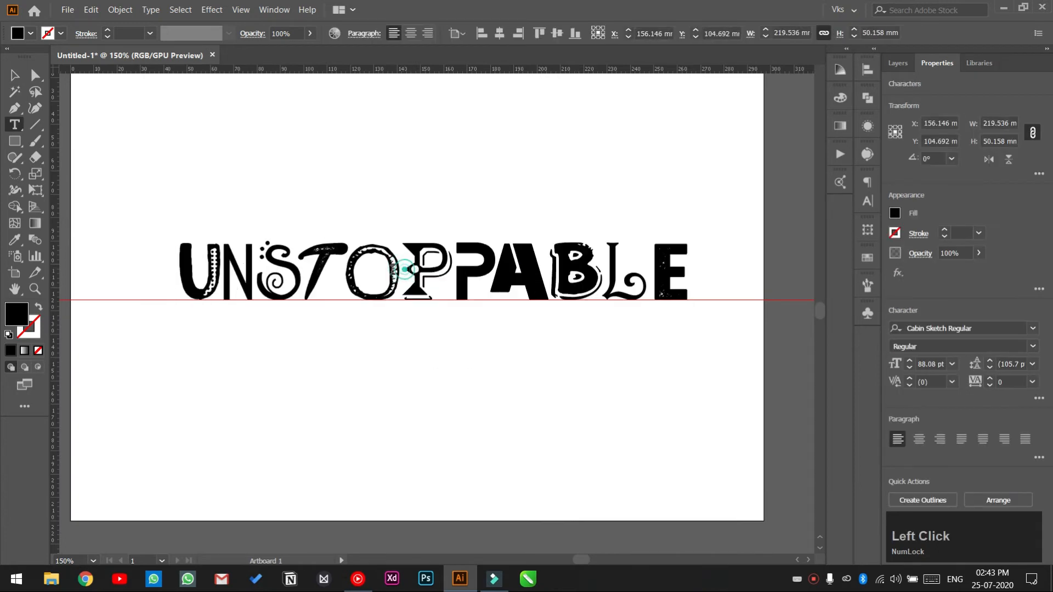
pyautogui.moveTo(345, 271); pyautogui.dragTo(401, 271)
pyautogui.click(867, 201)
pyautogui.click(757, 215)
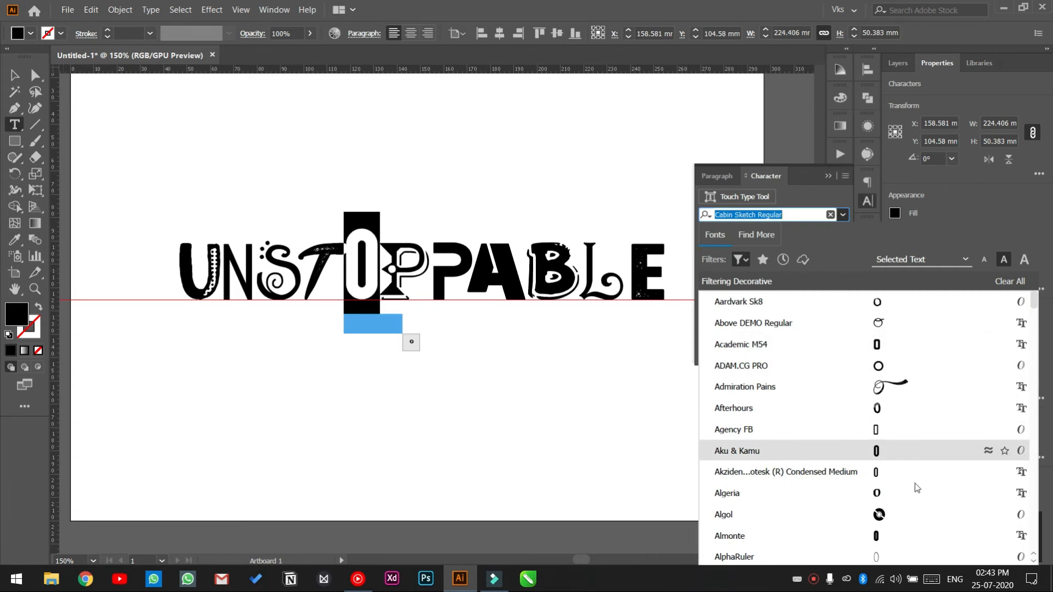
pyautogui.click(905, 520)
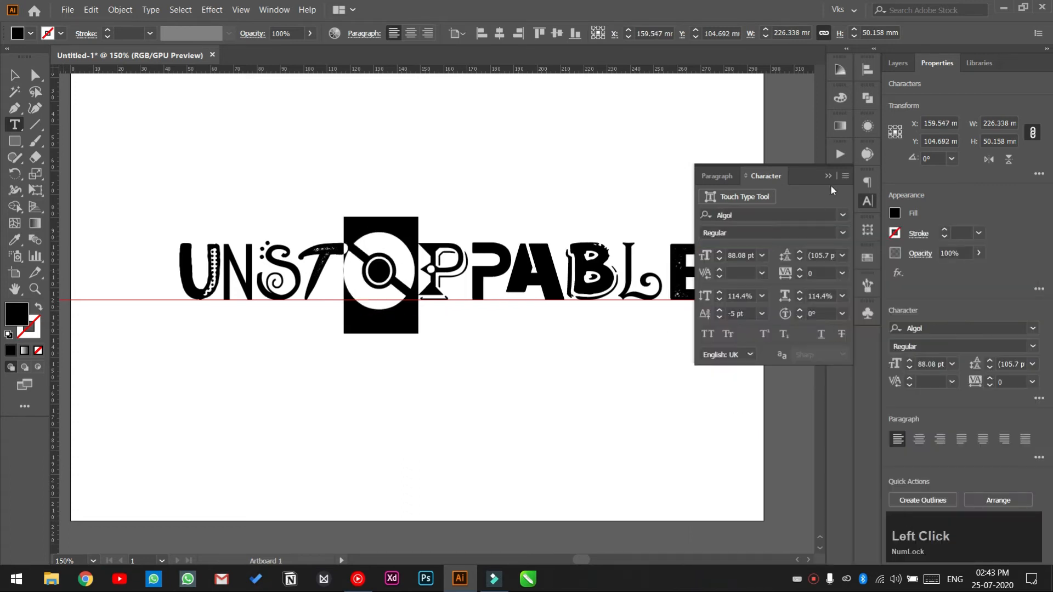
# Scale the letter O down with the Touch Type tool to match its neighbours and deselect the text
pyautogui.rightClick(14, 125)
pyautogui.click(83, 224)
pyautogui.click(383, 252)
pyautogui.moveTo(422, 225); pyautogui.dragTo(381, 270)
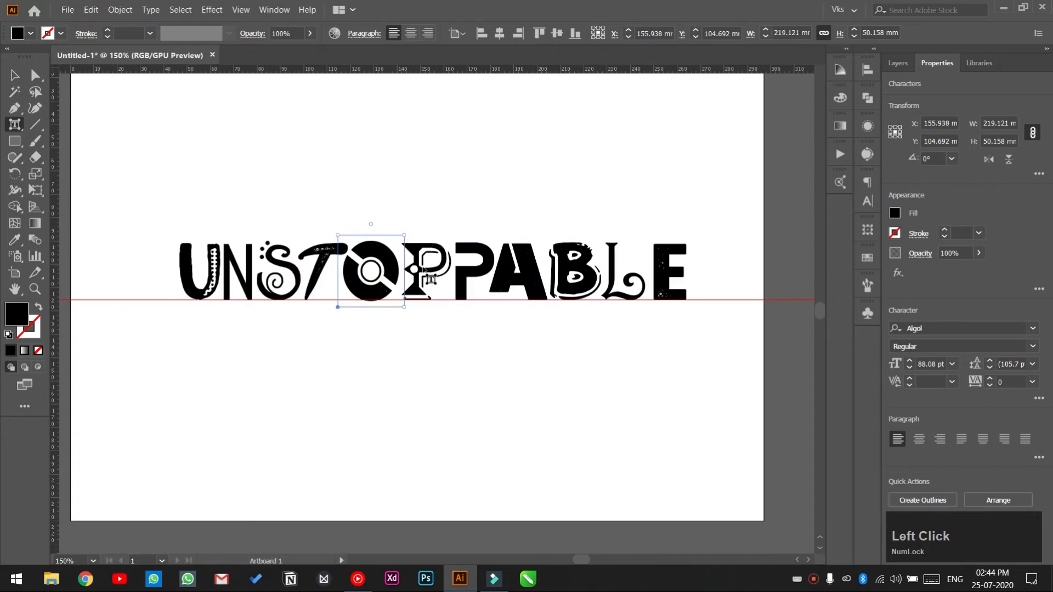
pyautogui.click(460, 184)
pyautogui.hotkey('ctrl', '0')
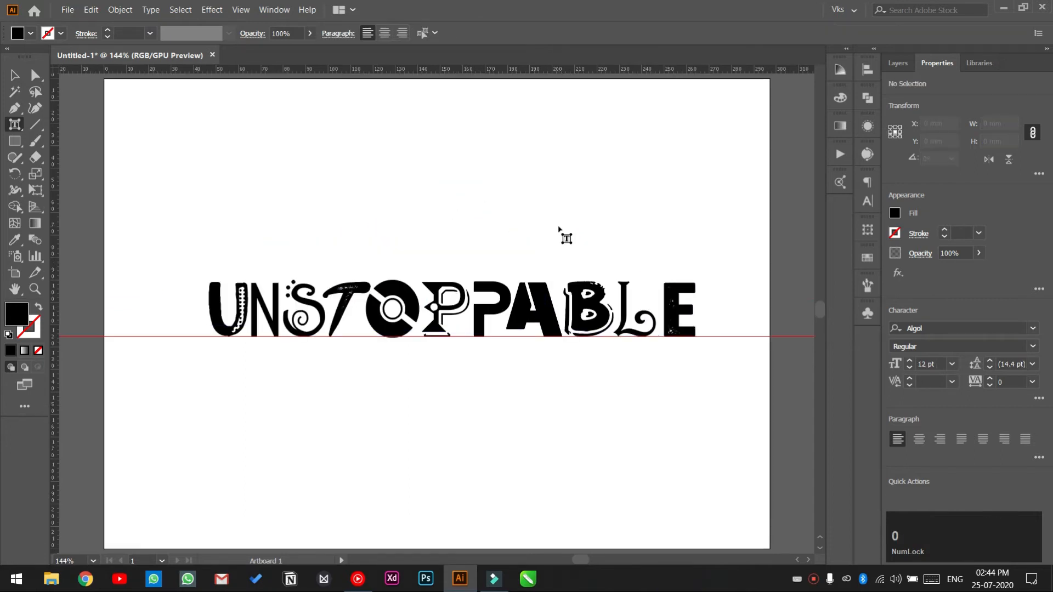
# Remove the baseline guide and centre the text horizontally and vertically on the artboard
pyautogui.press('v')
pyautogui.moveTo(181, 336); pyautogui.dragTo(220, 71)
pyautogui.click(384, 310)
pyautogui.click(530, 34)
pyautogui.click(586, 33)
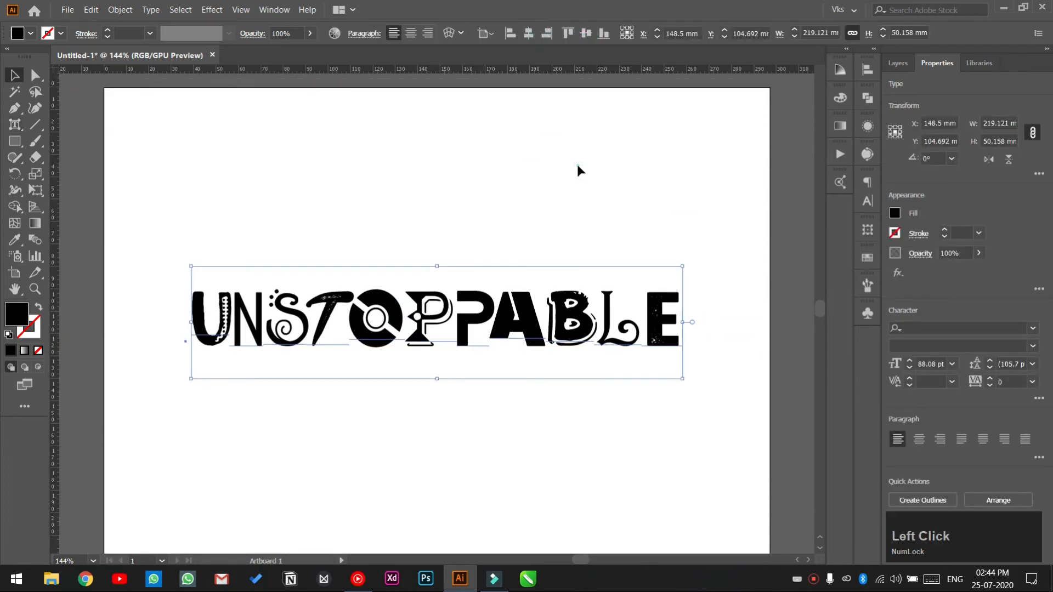
pyautogui.click(576, 167)
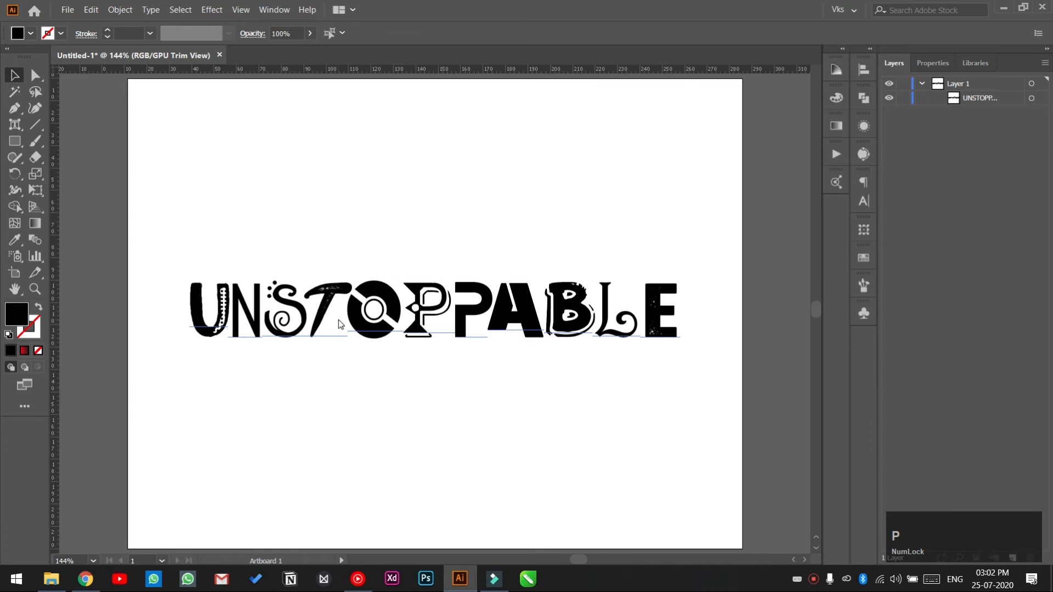
# Place the dark wall image from the Poster 64 folder on the artboard and rotate it to landscape
pyautogui.hotkey('ctrl', 'shift', 'p')
pyautogui.click(57, 233)
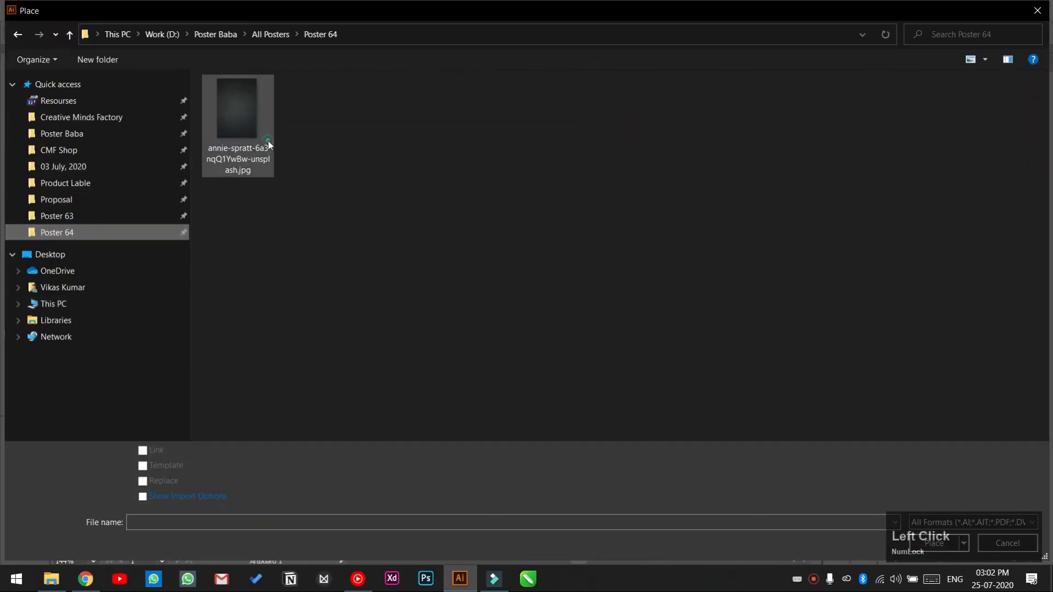
pyautogui.doubleClick(268, 141)
pyautogui.moveTo(129, 82); pyautogui.dragTo(601, 511)
pyautogui.scroll(-5, 591, 493)
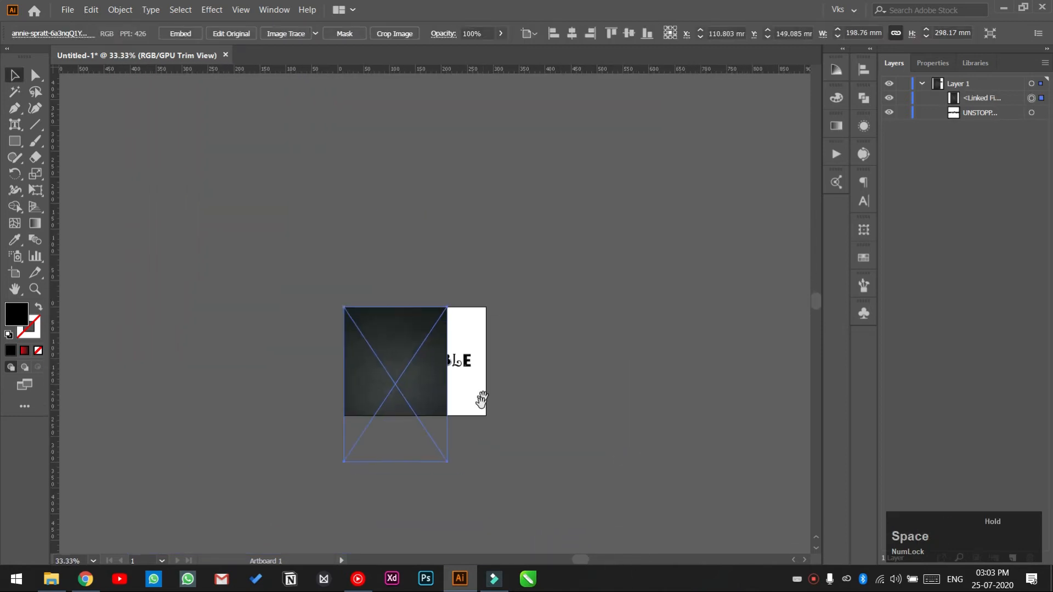
pyautogui.moveTo(439, 472); pyautogui.dragTo(459, 347)
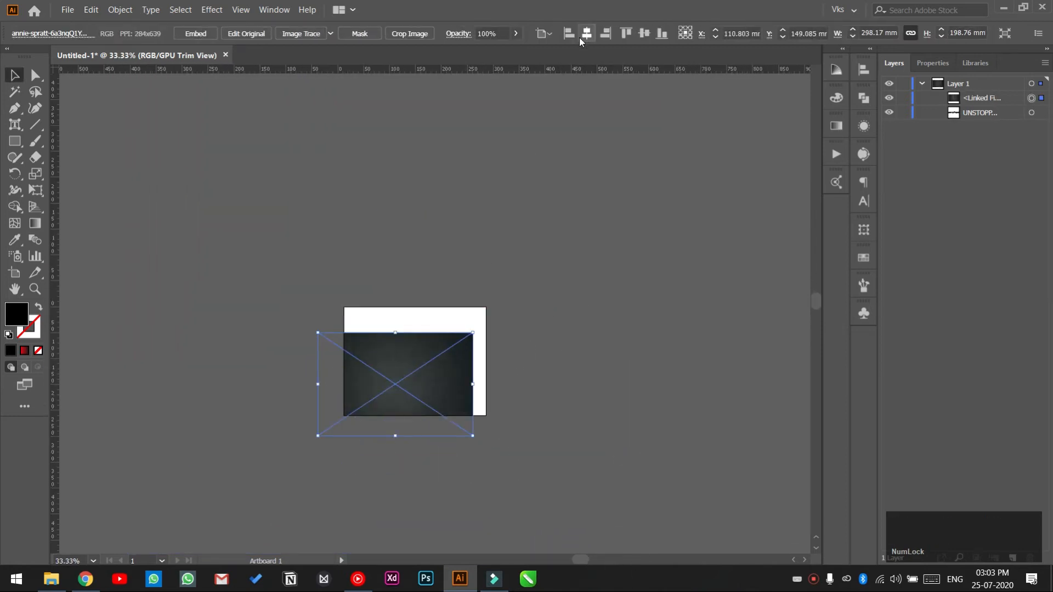
# Centre the dark wall image on the artboard, enlarge it slightly and send it behind the text
pyautogui.click(587, 33)
pyautogui.click(645, 33)
pyautogui.moveTo(415, 413); pyautogui.dragTo(414, 421)
pyautogui.hotkey('ctrl', '0')
pyautogui.click(521, 384)
pyautogui.hotkey('ctrl', 'shift', '[')
# Set the fill colour of the UNSTOPPABLE text to white (FFFFFF) and deselect it
pyautogui.click(559, 329)
pyautogui.doubleClick(13, 321)
pyautogui.write('ffffff')
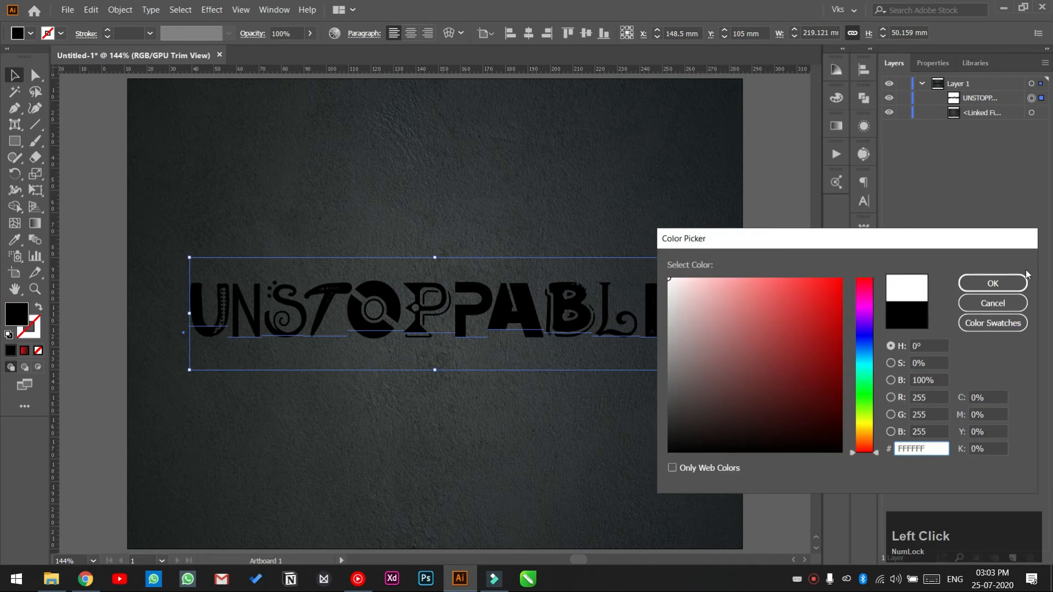
pyautogui.click(992, 282)
pyautogui.click(669, 404)
pyautogui.click(774, 369)
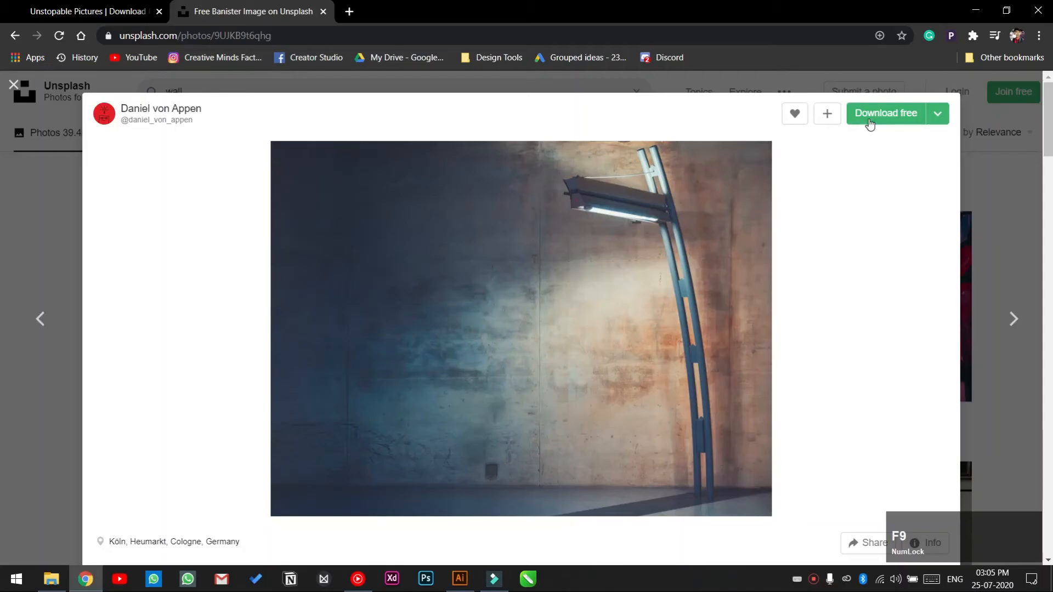
# Download the Unsplash photo of the lamp on a concrete wall to the Poster 64 folder and place it in the Illustrator document
pyautogui.click(870, 122)
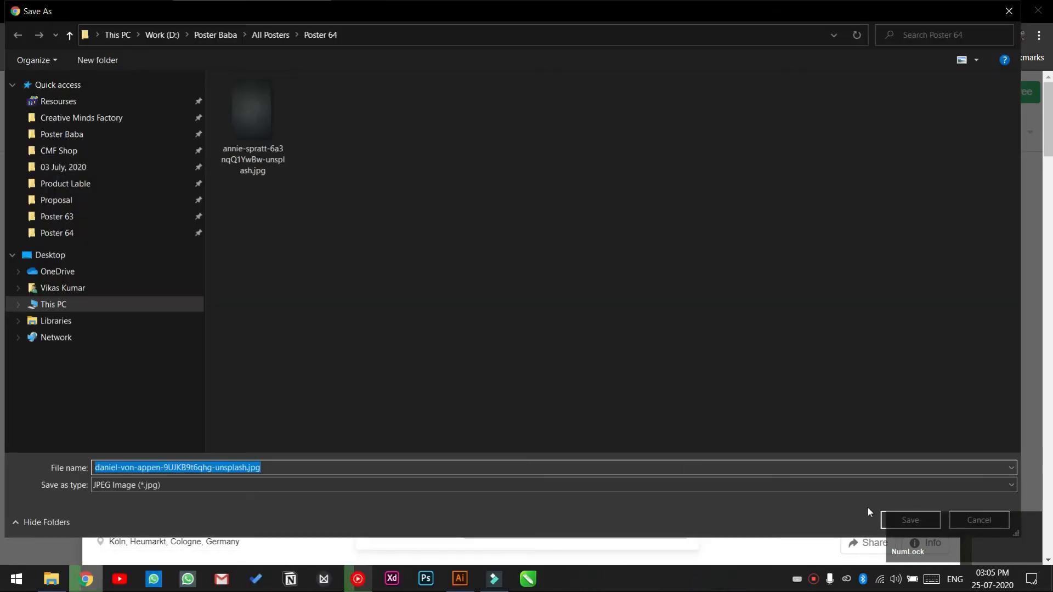
pyautogui.click(899, 520)
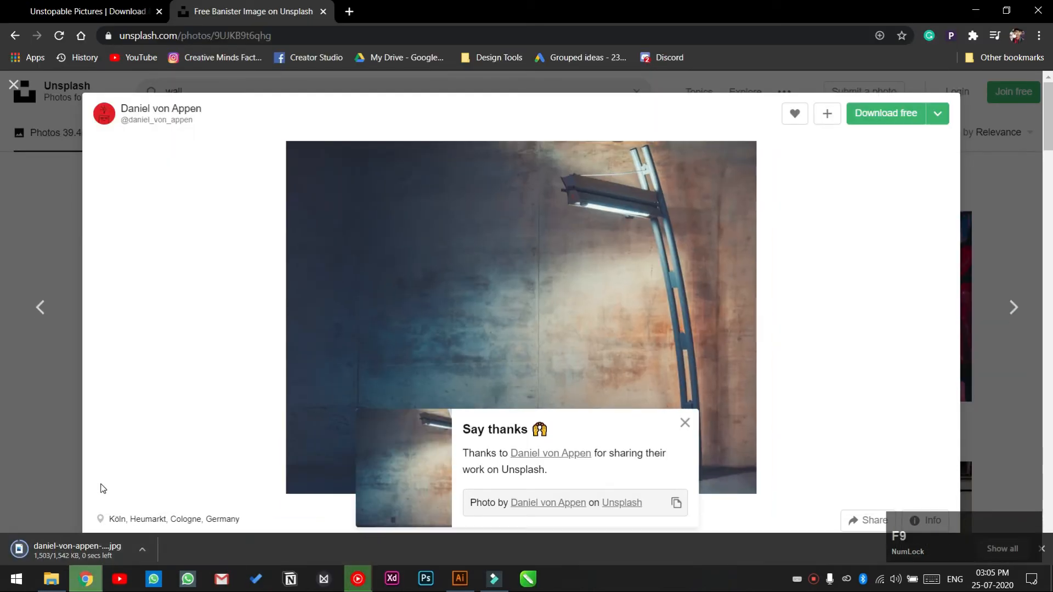
pyautogui.moveTo(117, 553); pyautogui.dragTo(479, 407)
# Scale the placed lamp photo down to about 342 × 256 mm and position it to cover the artboard
pyautogui.scroll(-3, 576, 343)
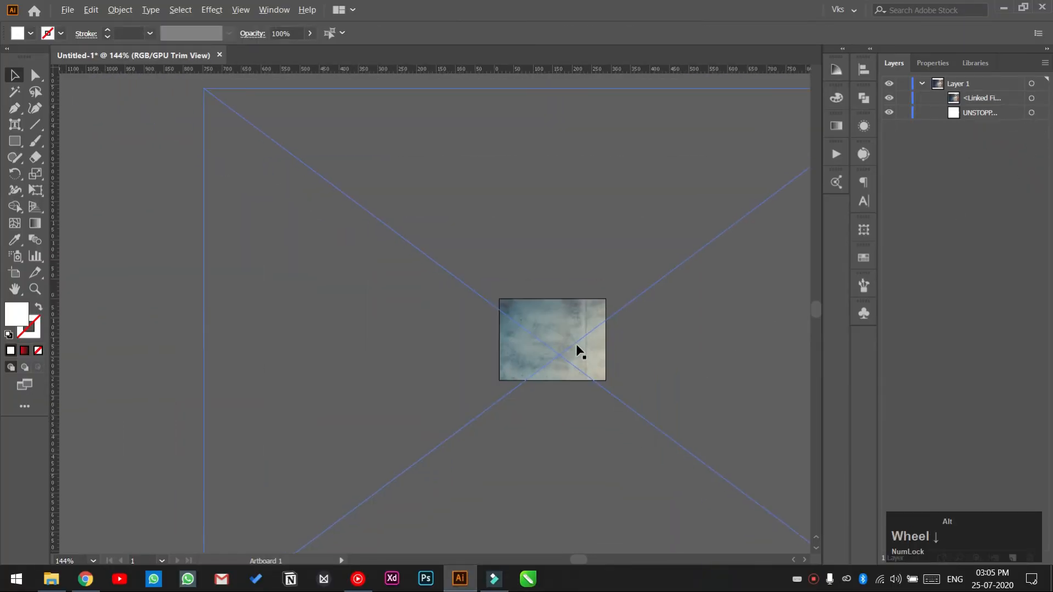
pyautogui.scroll(-8, 576, 344)
pyautogui.click(548, 440)
pyautogui.moveTo(548, 439); pyautogui.dragTo(447, 372)
pyautogui.scroll(5, 447, 368)
pyautogui.click(630, 470)
pyautogui.moveTo(630, 471); pyautogui.dragTo(464, 343)
pyautogui.click(553, 305)
pyautogui.hotkey('ctrl', '0')
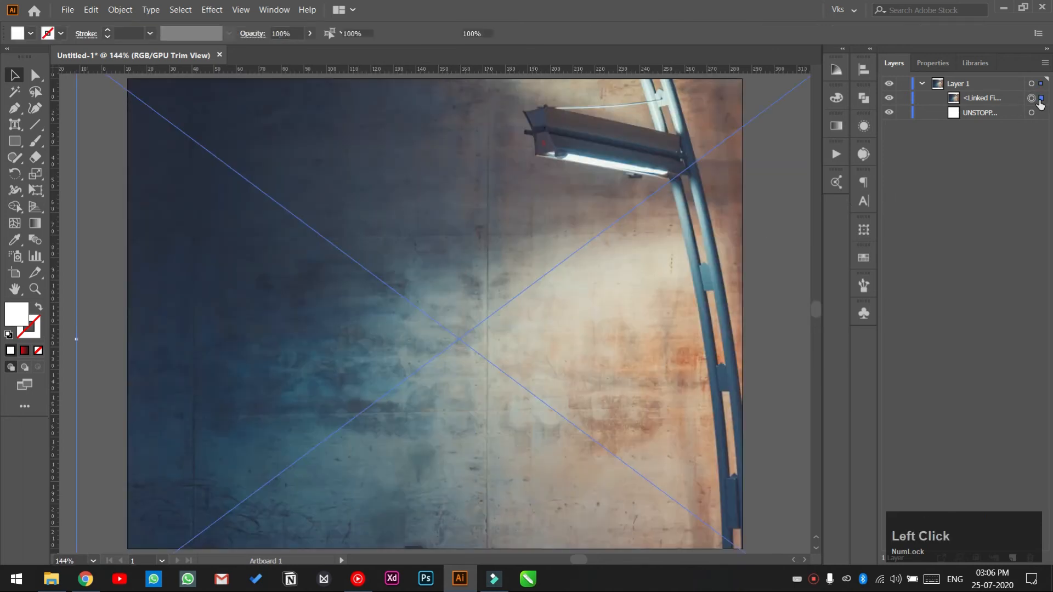
# Stack the lamp photo beneath the text and lock it, and keep the text vertically centred on the artboard
pyautogui.click(1040, 99)
pyautogui.moveTo(995, 116); pyautogui.dragTo(996, 118)
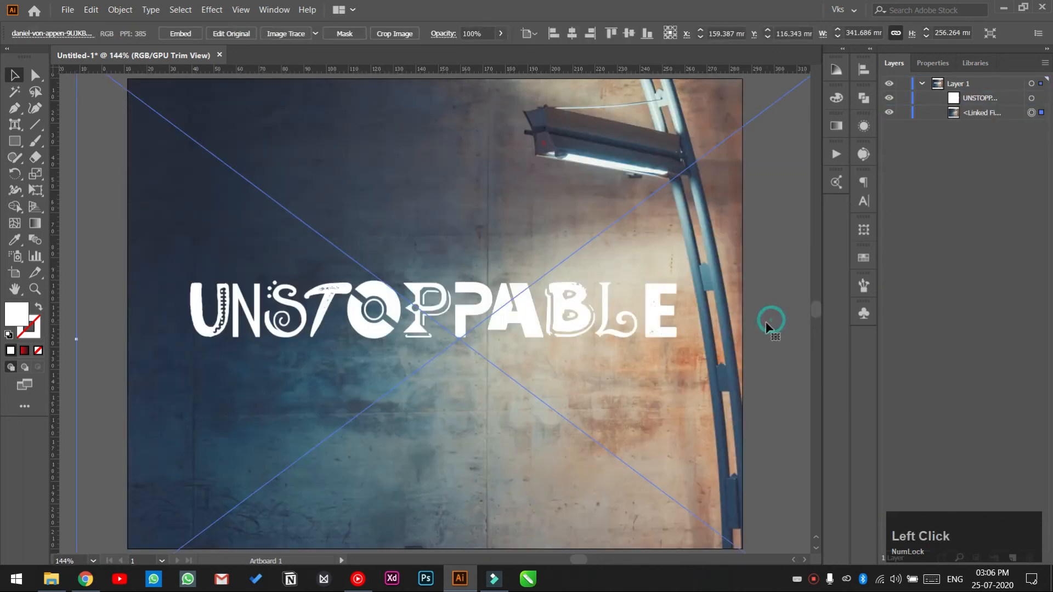
pyautogui.hotkey('ctrl', '2')
pyautogui.moveTo(569, 325); pyautogui.dragTo(565, 338)
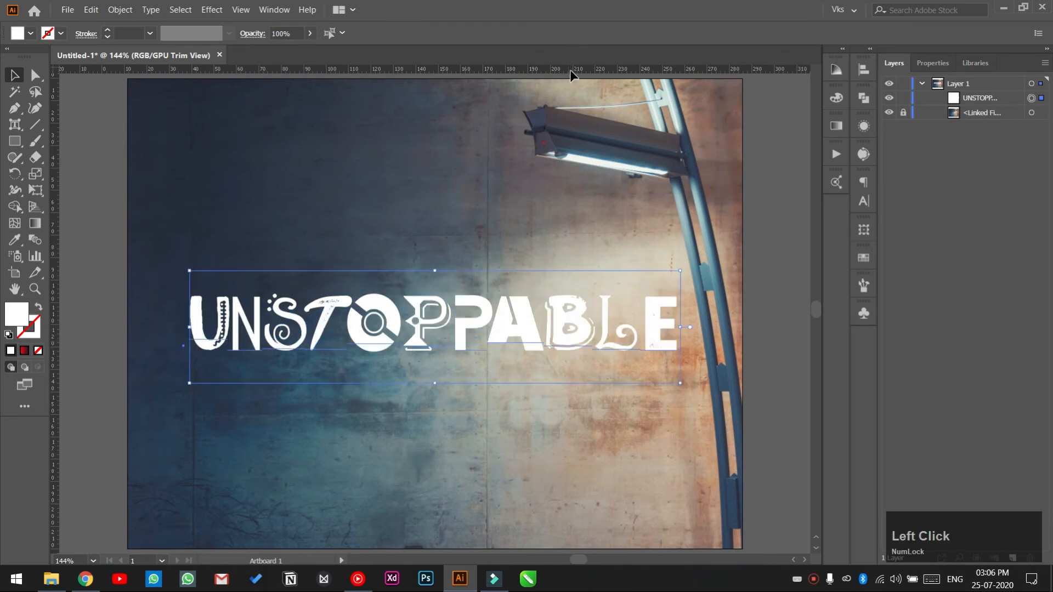
pyautogui.click(585, 33)
# Unlock the lamp photo, align it to the artboard's bottom-left corner at about 363 × 272 mm, and lock it again
pyautogui.hotkey('ctrl', 'alt', '2')
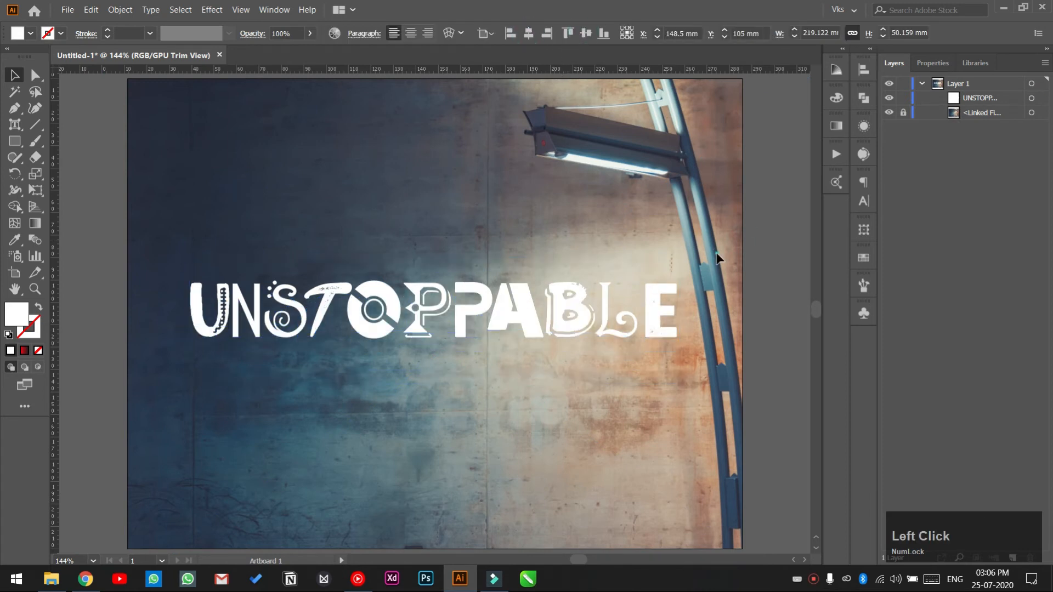
pyautogui.scroll(-5, 610, 118)
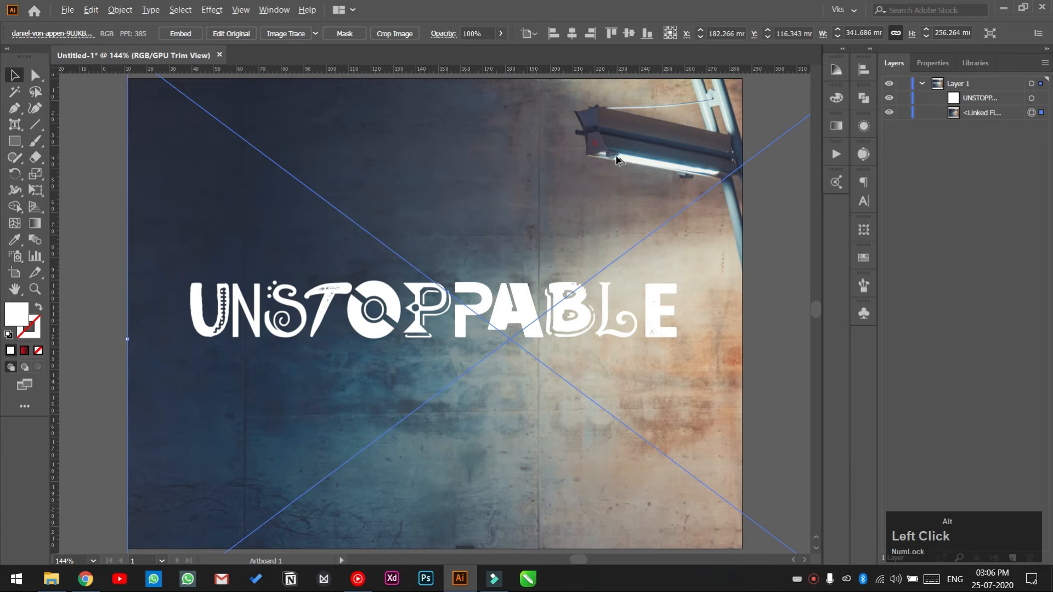
pyautogui.click(648, 34)
pyautogui.moveTo(710, 92); pyautogui.dragTo(728, 81)
pyautogui.hotkey('ctrl', '0')
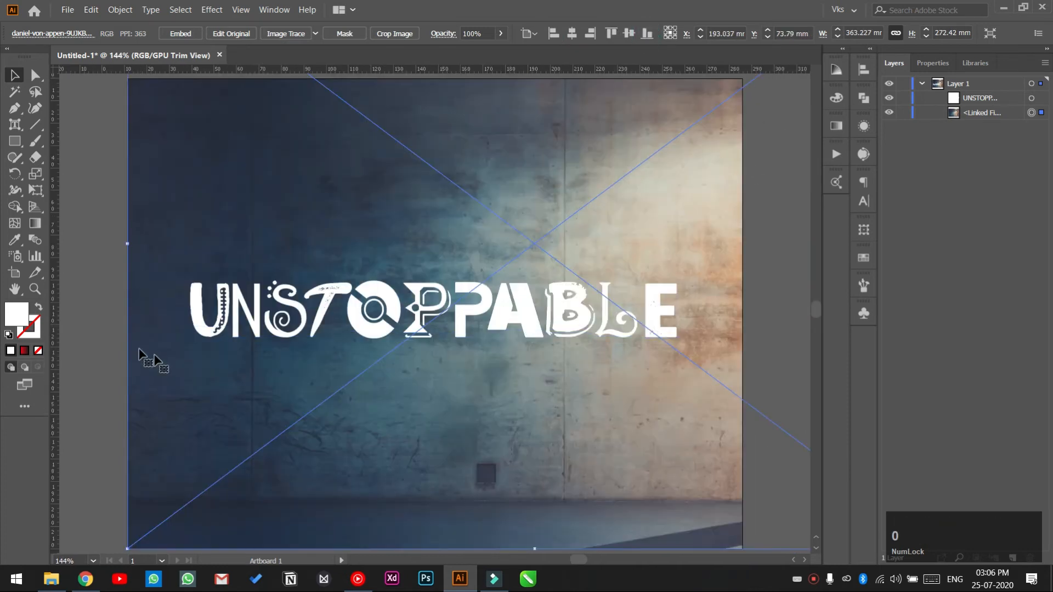
pyautogui.click(712, 195)
pyautogui.click(489, 223)
pyautogui.click(463, 320)
pyautogui.click(556, 410)
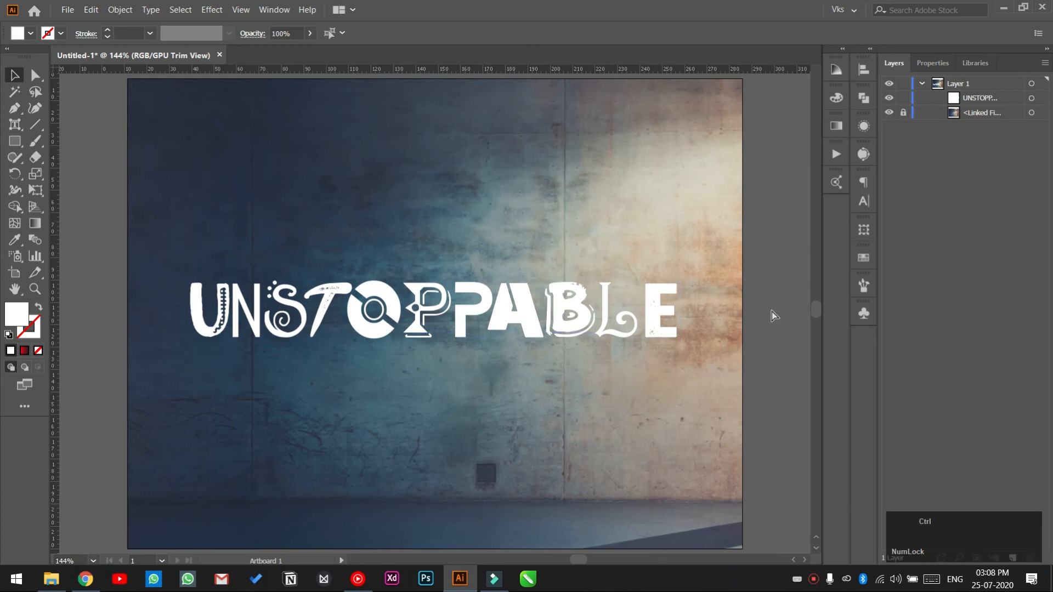
# Place the black-and-white grunge wall texture at about 289 × 217 mm and centre it on the artboard
pyautogui.hotkey('ctrl', 'shift', 'p')
pyautogui.doubleClick(403, 108)
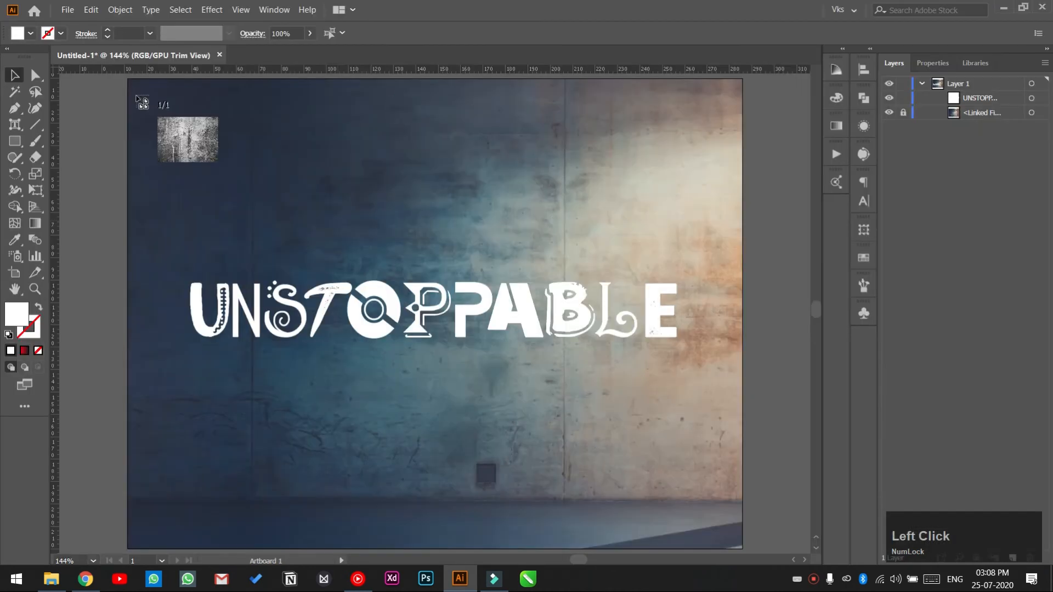
pyautogui.moveTo(130, 78); pyautogui.dragTo(699, 516)
pyautogui.click(572, 33)
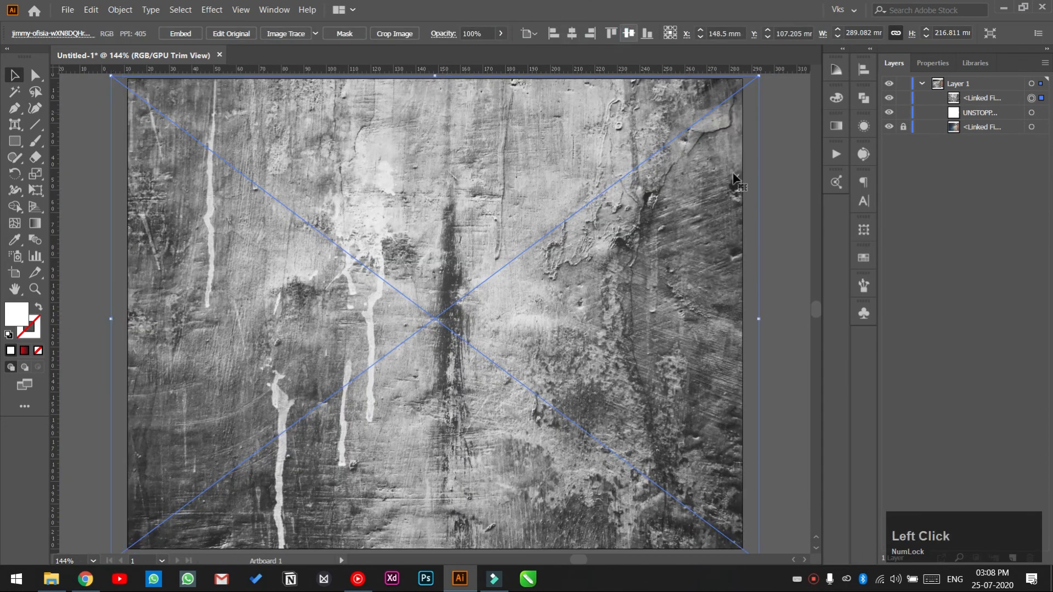
pyautogui.click(629, 33)
# Try the Multiply and Color Burn blend modes on the grunge texture
pyautogui.click(443, 34)
pyautogui.click(318, 59)
pyautogui.click(324, 109)
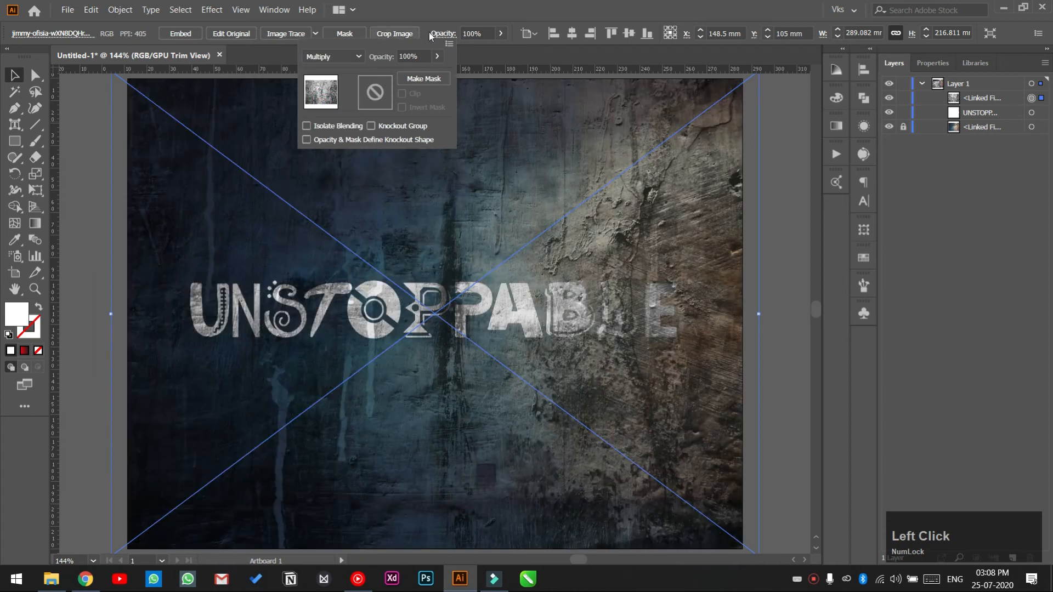
pyautogui.click(359, 57)
pyautogui.click(329, 100)
pyautogui.click(353, 61)
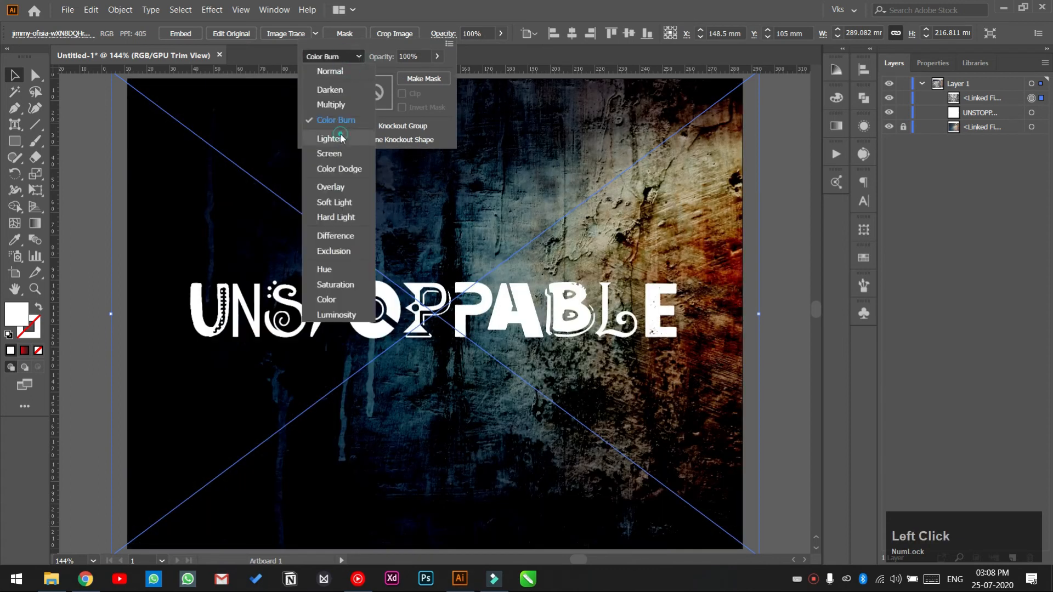
pyautogui.click(329, 119)
# Try the Screen, Color Dodge and Overlay blend modes on the grunge texture
pyautogui.click(354, 57)
pyautogui.click(336, 153)
pyautogui.click(337, 57)
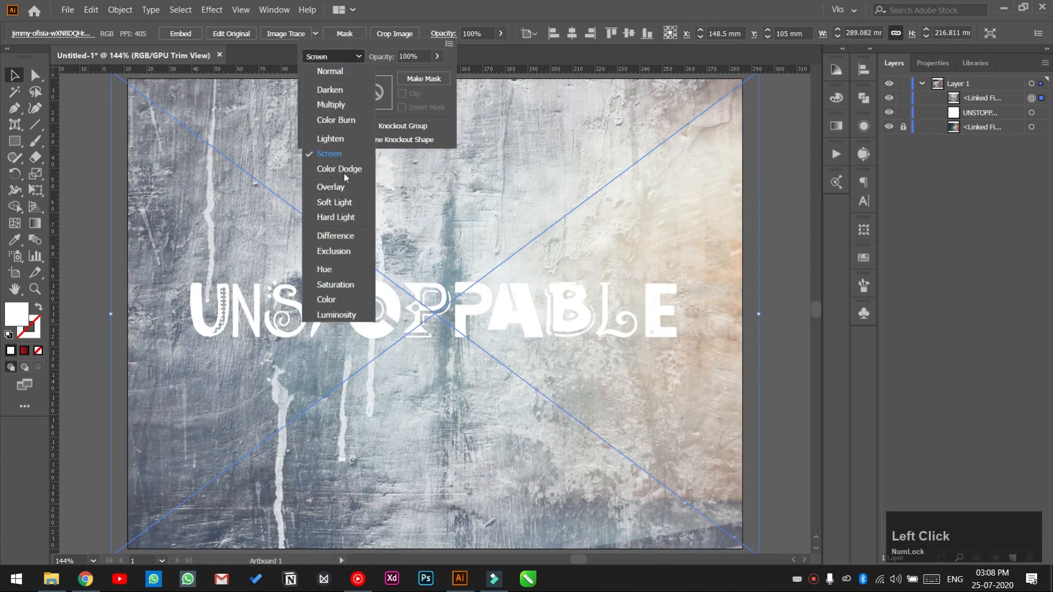
pyautogui.click(340, 165)
pyautogui.click(336, 57)
pyautogui.click(343, 189)
pyautogui.click(335, 57)
pyautogui.click(349, 181)
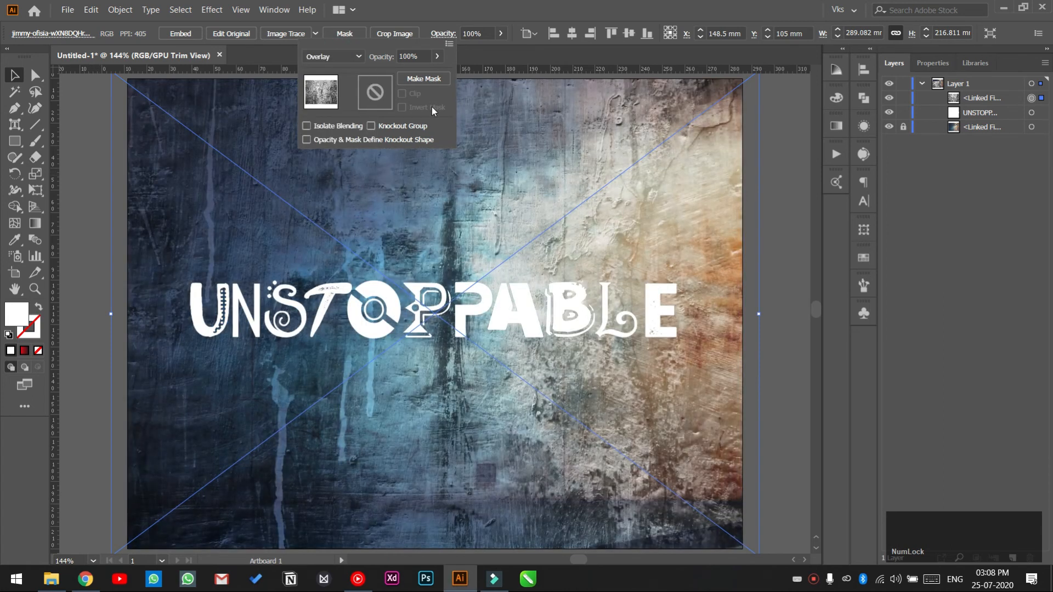
# Try further blend modes on the grunge texture, including Difference, Hue and Saturation
pyautogui.click(336, 57)
pyautogui.click(346, 234)
pyautogui.click(359, 57)
pyautogui.click(364, 211)
pyautogui.click(335, 56)
pyautogui.click(336, 268)
pyautogui.click(335, 56)
pyautogui.click(336, 281)
# Compare the Multiply, Overlay, Soft Light and Hard Light blend modes on the grunge texture
pyautogui.click(335, 56)
pyautogui.click(336, 106)
pyautogui.click(338, 56)
pyautogui.click(341, 185)
pyautogui.click(325, 57)
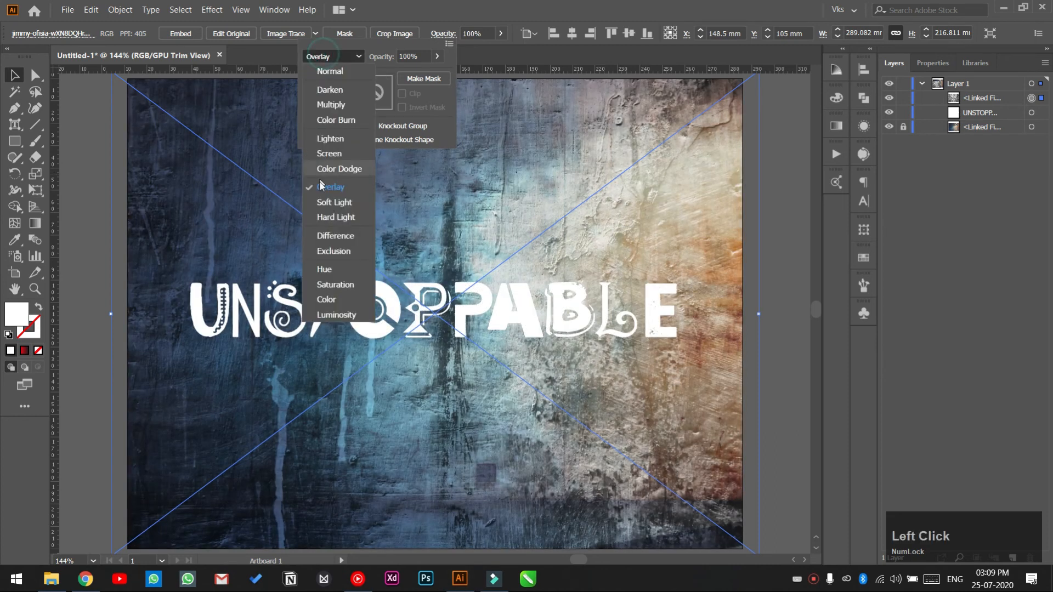
pyautogui.click(334, 202)
pyautogui.click(332, 57)
pyautogui.click(353, 217)
# Test the Darken blend mode on the grunge texture and set it to Multiply
pyautogui.click(332, 56)
pyautogui.click(328, 89)
pyautogui.click(340, 57)
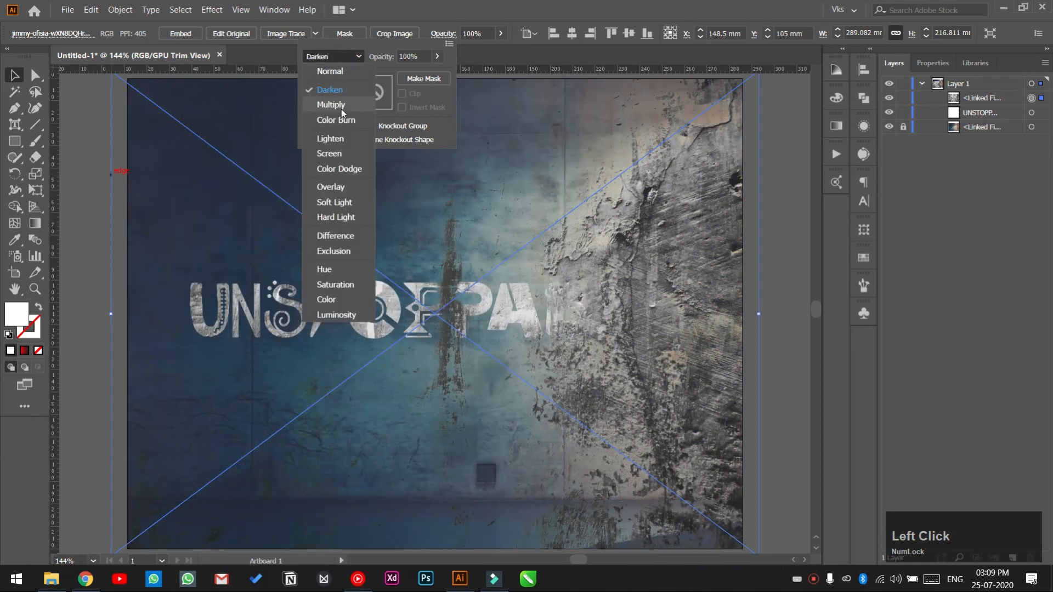
pyautogui.click(341, 110)
# Lock the grunge texture and move the UNSTOPPABLE text above it in the layer stack
pyautogui.click(904, 98)
pyautogui.click(966, 113)
pyautogui.moveTo(966, 113); pyautogui.dragTo(966, 95)
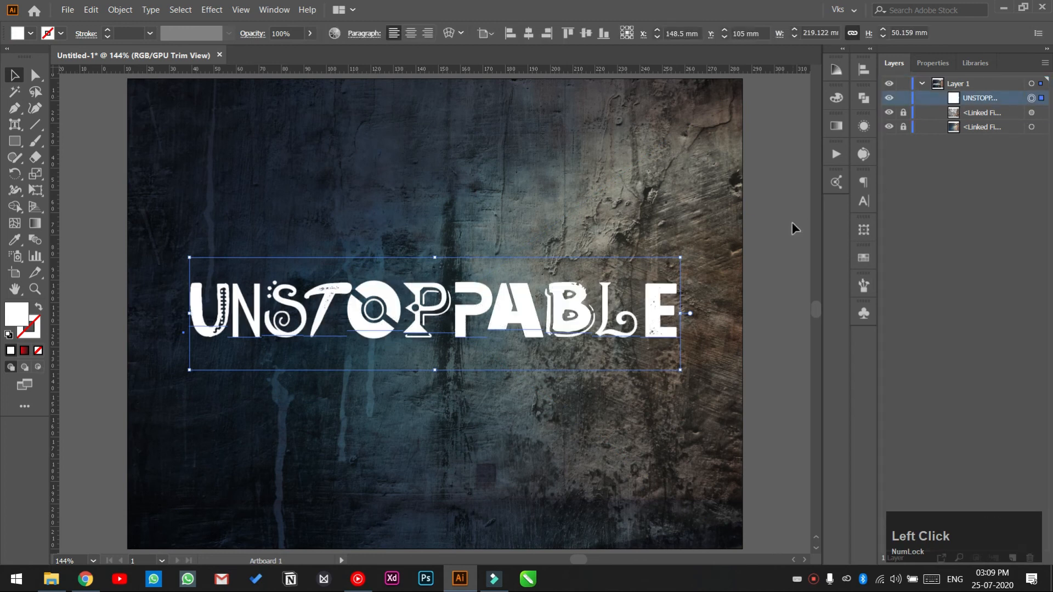
# Expand the UNSTOPPABLE text into a group of outlined shapes and deselect it
pyautogui.click(121, 10)
pyautogui.click(132, 150)
pyautogui.click(508, 361)
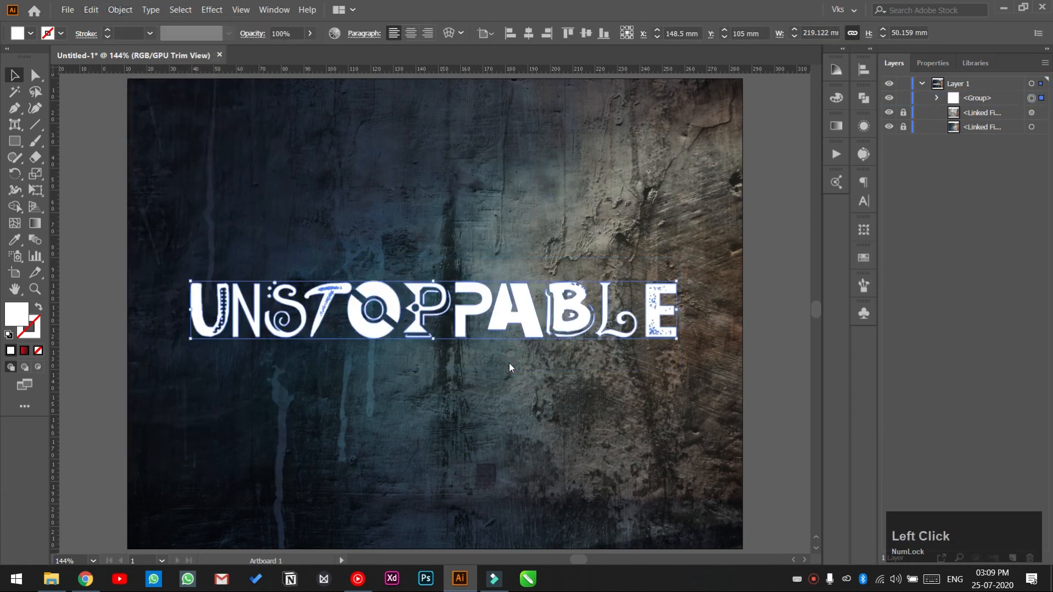
pyautogui.click(768, 328)
# Apply a Multiply drop shadow to the UNSTOPPABLE group with 69% opacity, 2.47 mm offsets and 1.76 mm blur
pyautogui.scroll(1, 493, 324)
pyautogui.press('space')
pyautogui.moveTo(537, 387); pyautogui.dragTo(540, 373)
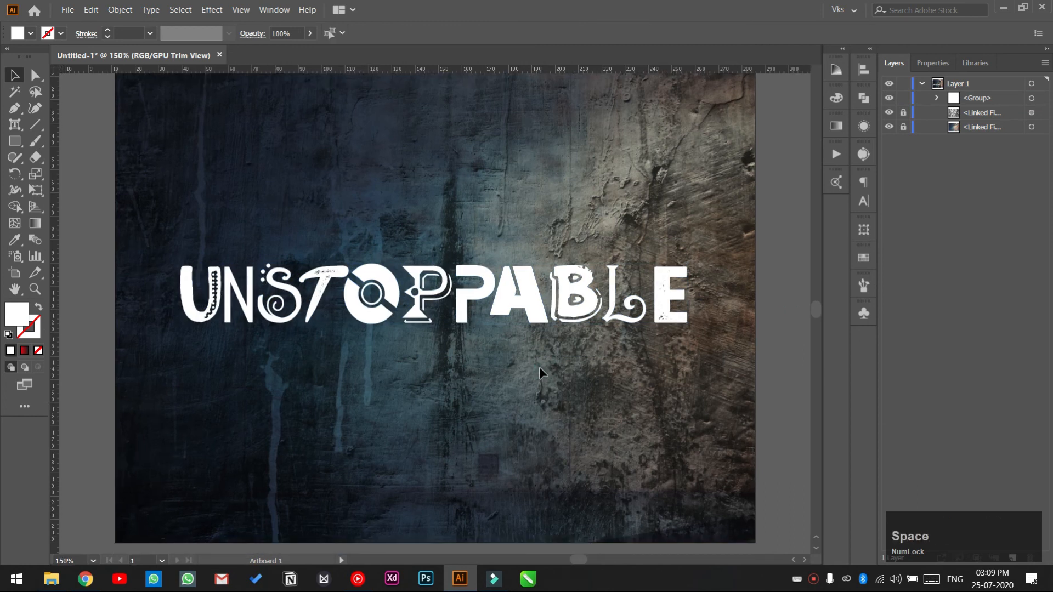
pyautogui.click(613, 319)
pyautogui.click(864, 127)
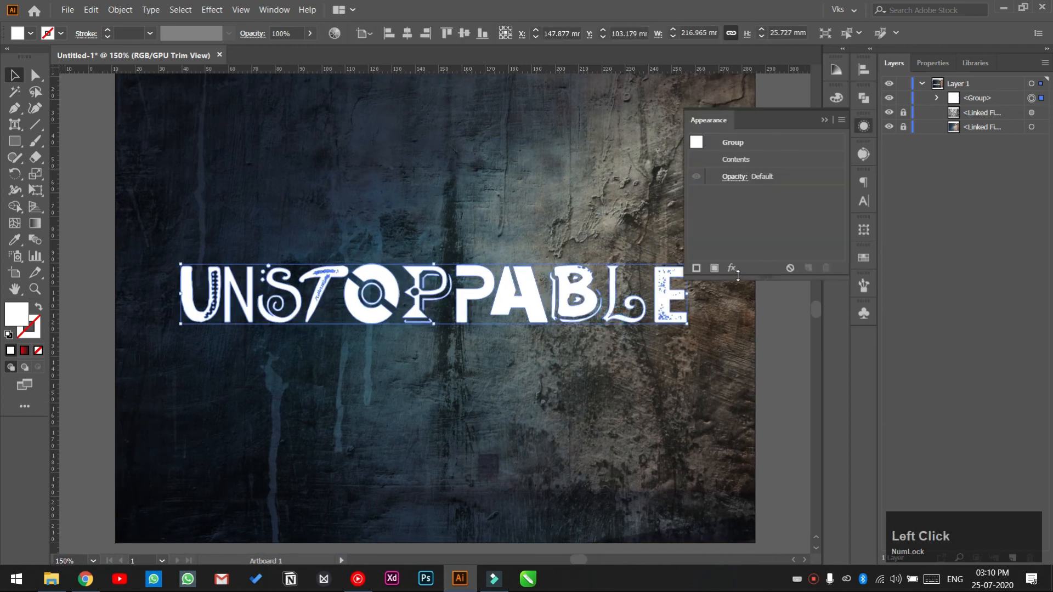
pyautogui.click(732, 270)
pyautogui.moveTo(796, 384)
pyautogui.click(891, 386)
pyautogui.click(720, 354)
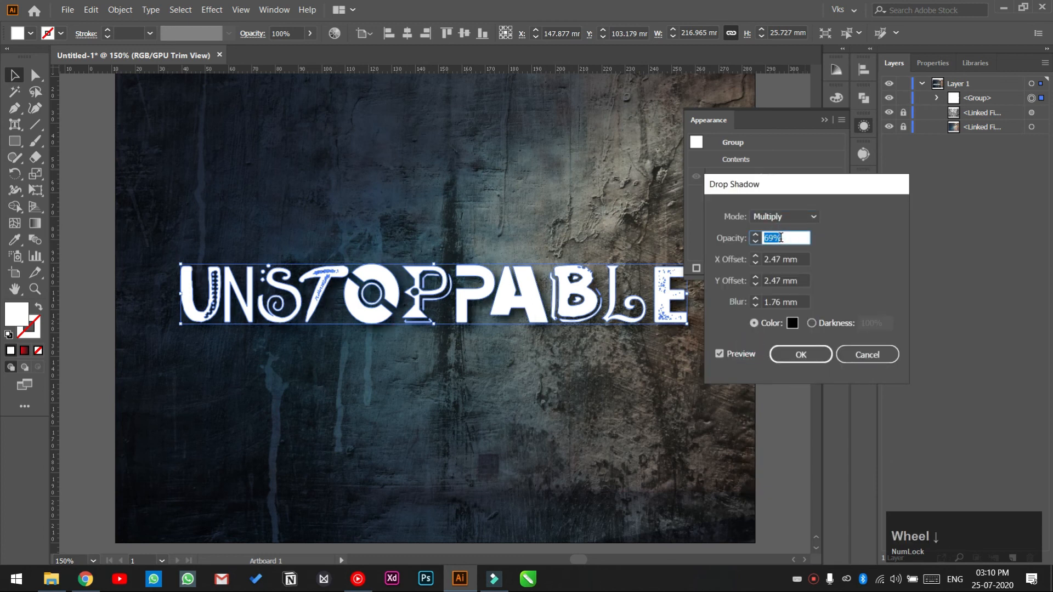
pyautogui.click(801, 354)
pyautogui.click(776, 227)
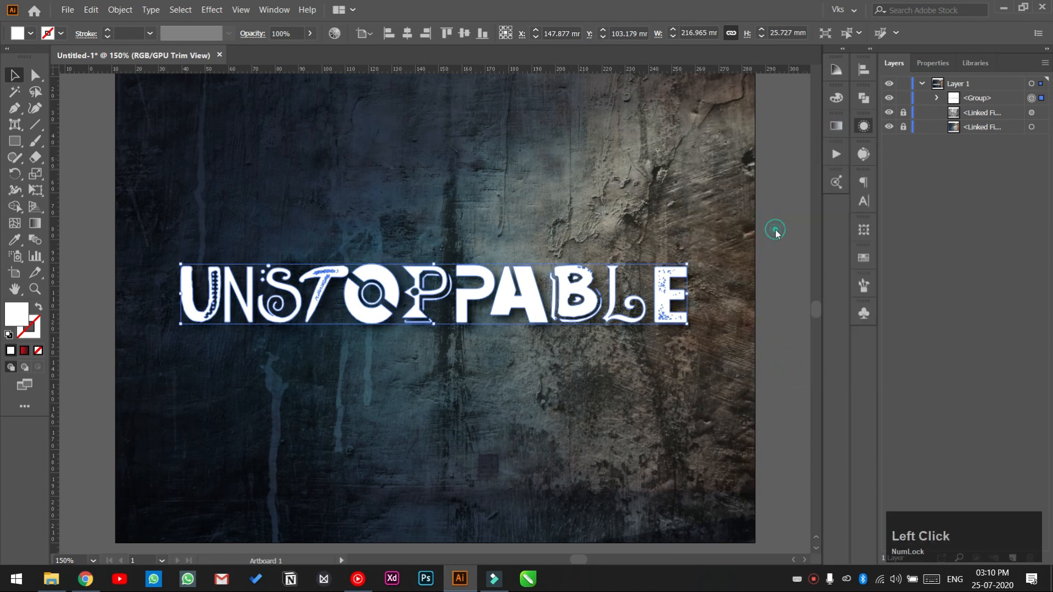
pyautogui.click(766, 214)
# Add the text "I am" above UNSTOPPABLE and enlarge it to about 72 pt
pyautogui.hotkey('ctrl', '0')
pyautogui.rightClick(14, 124)
pyautogui.click(61, 123)
pyautogui.click(334, 208)
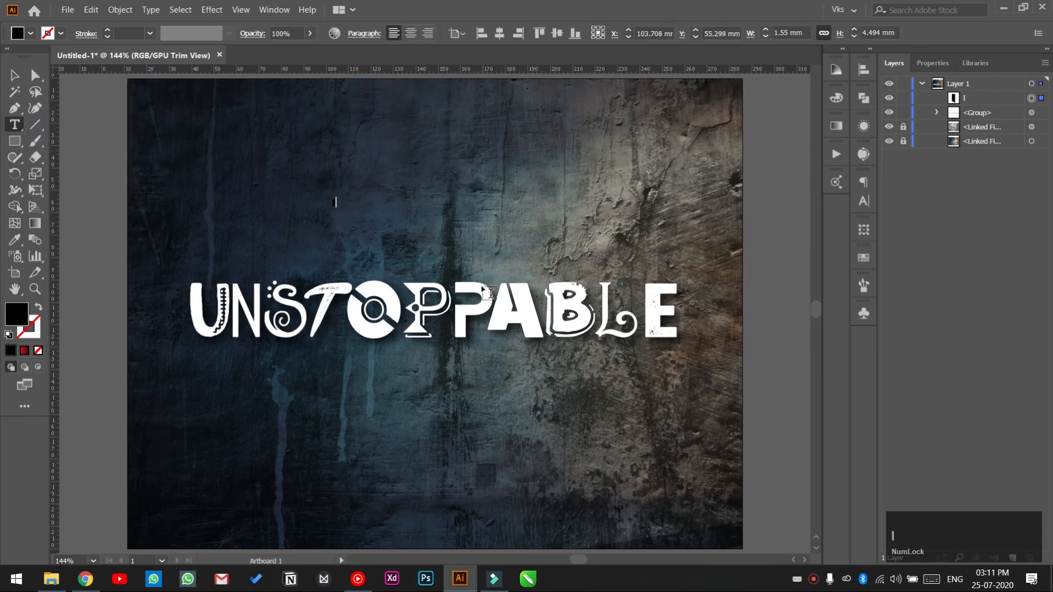
pyautogui.hotkey('ctrl', 'Return')
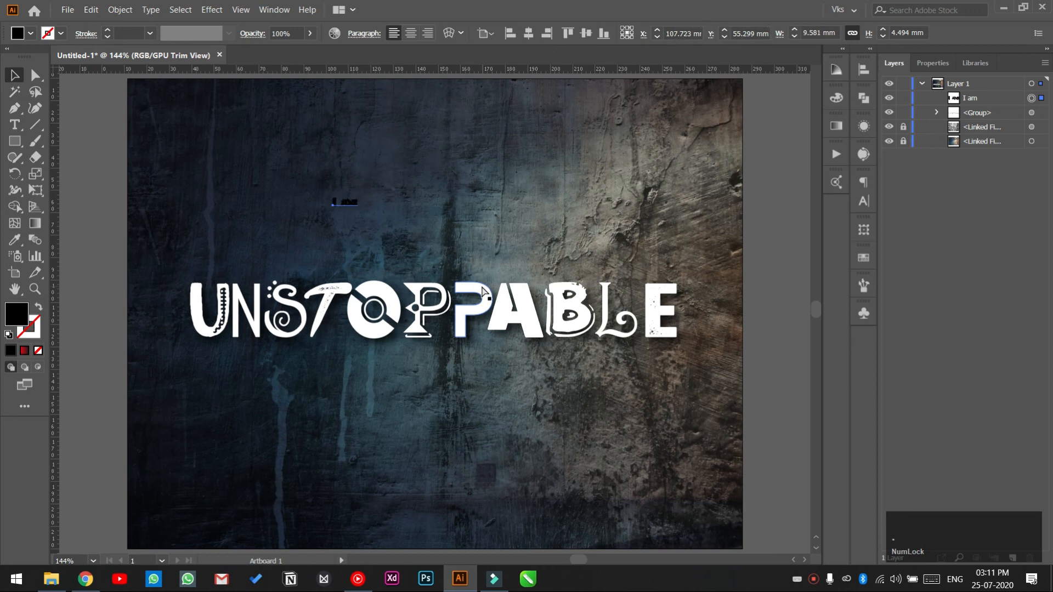
pyautogui.moveTo(359, 207); pyautogui.dragTo(482, 240)
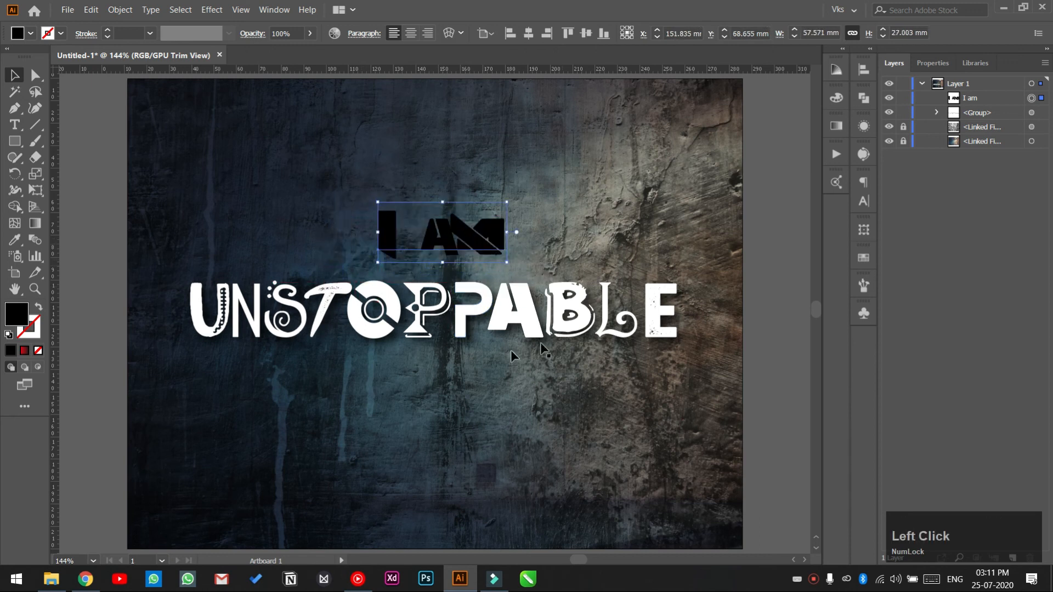
# Preview decorative fonts on the "I am" text and set it to Barna Break
pyautogui.click(863, 201)
pyautogui.click(840, 215)
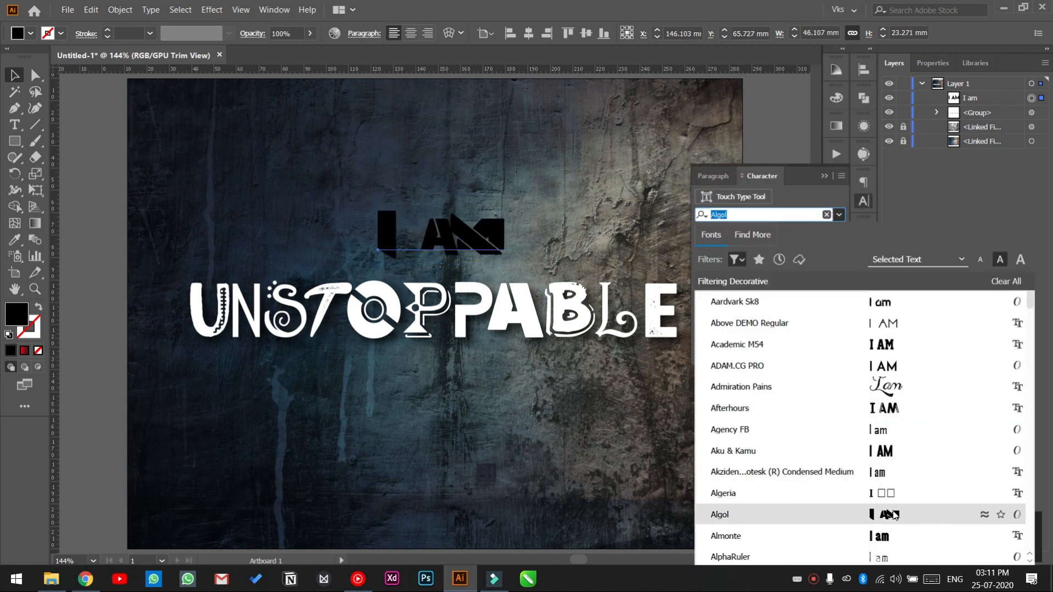
pyautogui.scroll(-2, 899, 466)
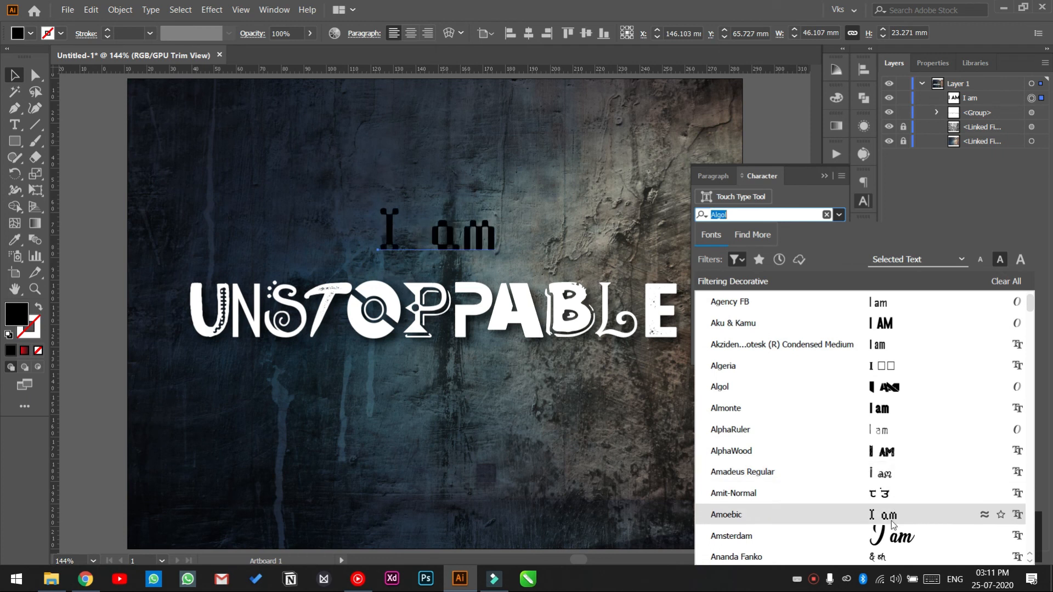
pyautogui.scroll(-2, 894, 478)
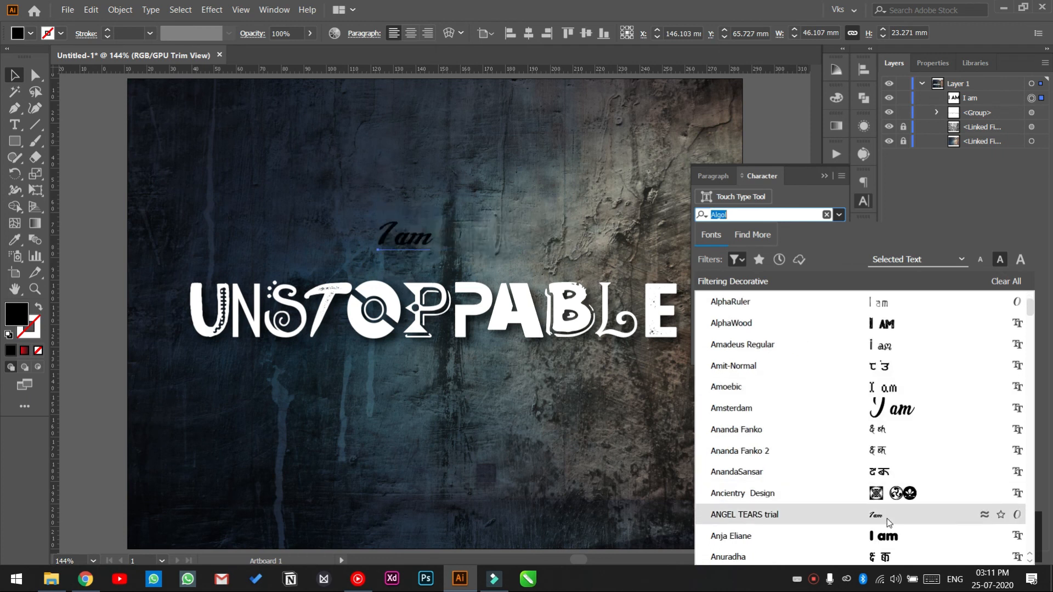
pyautogui.scroll(-3, 905, 491)
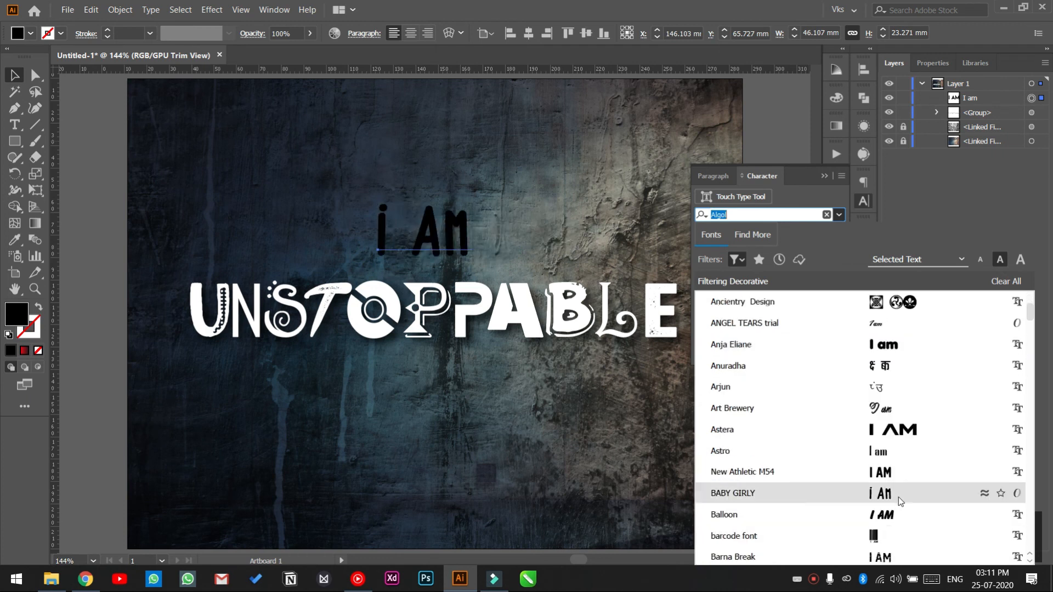
pyautogui.click(878, 557)
# Move the I AM text above the start of UNSTOPPABLE, aligned to its left edge, and sample the lettering's white fill with the Eyedropper
pyautogui.moveTo(464, 241); pyautogui.dragTo(265, 257)
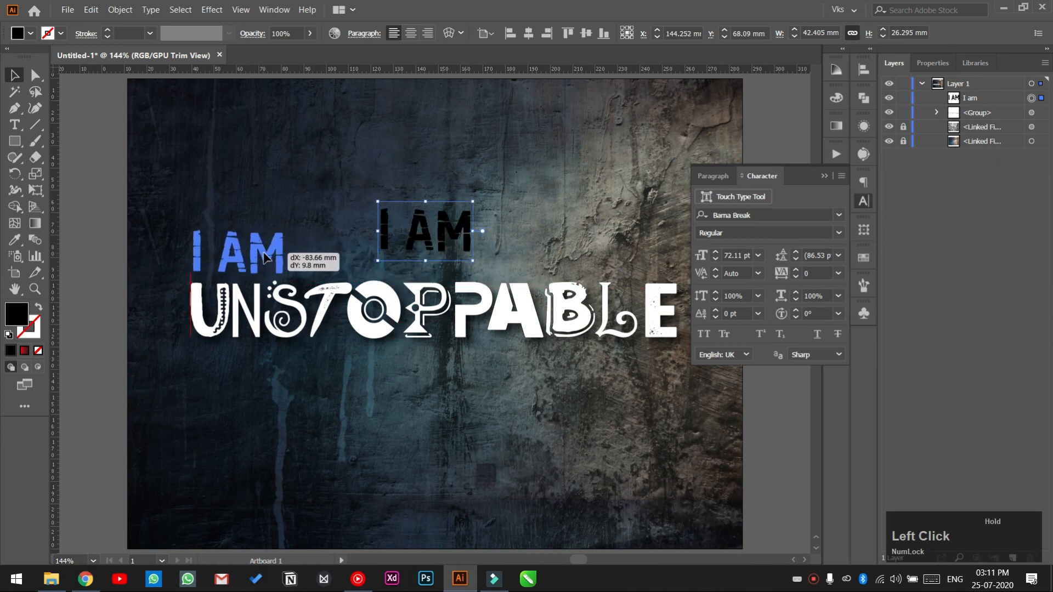
pyautogui.click(825, 176)
pyautogui.press('i')
pyautogui.click(584, 323)
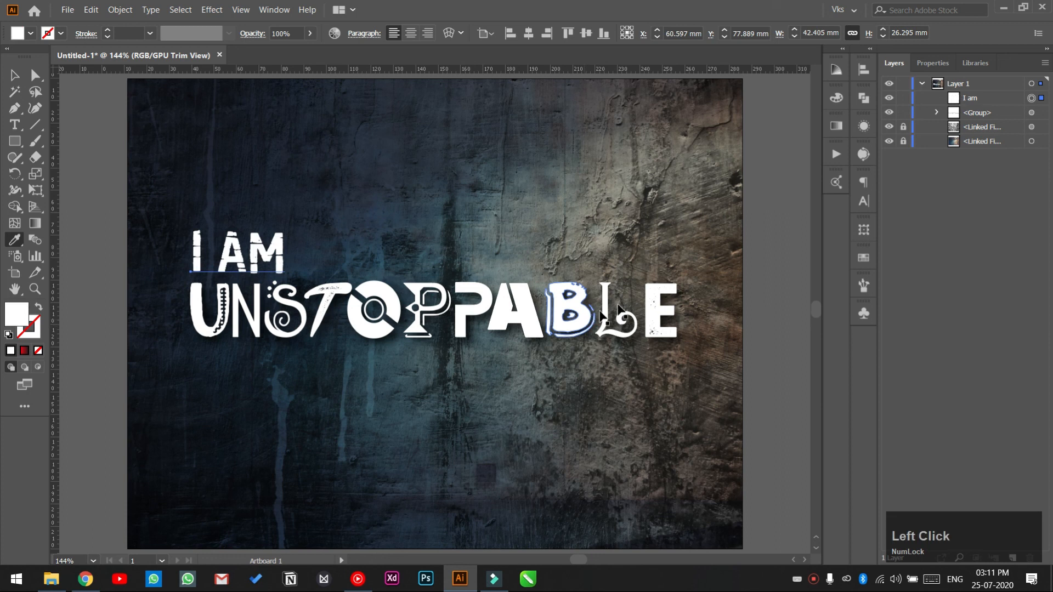
pyautogui.press('v')
pyautogui.click(779, 275)
# Apply a Stylize drop shadow to the I AM text
pyautogui.click(265, 260)
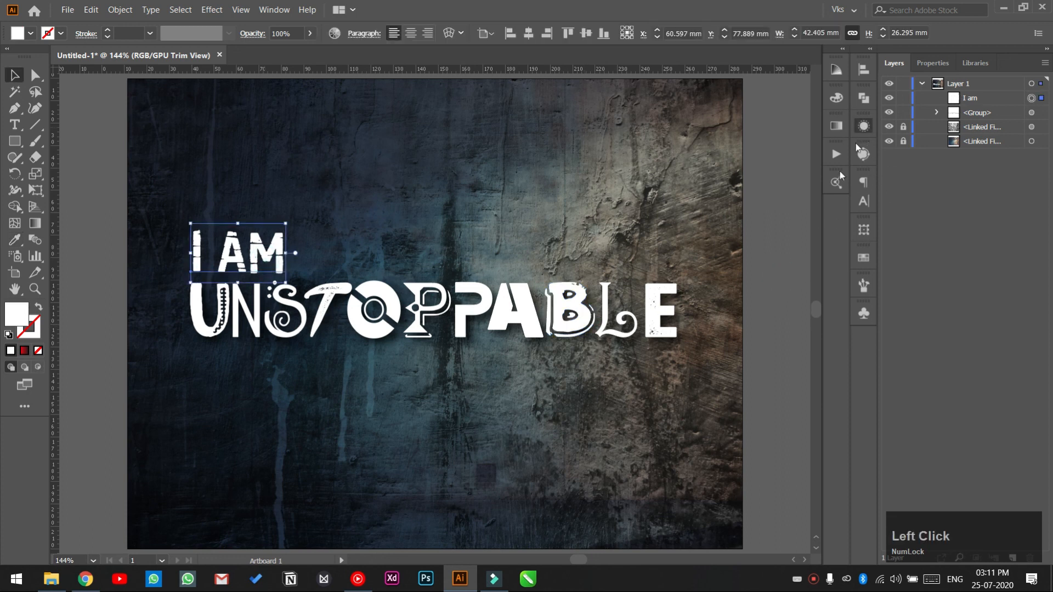
pyautogui.click(864, 125)
pyautogui.click(733, 268)
pyautogui.moveTo(812, 383)
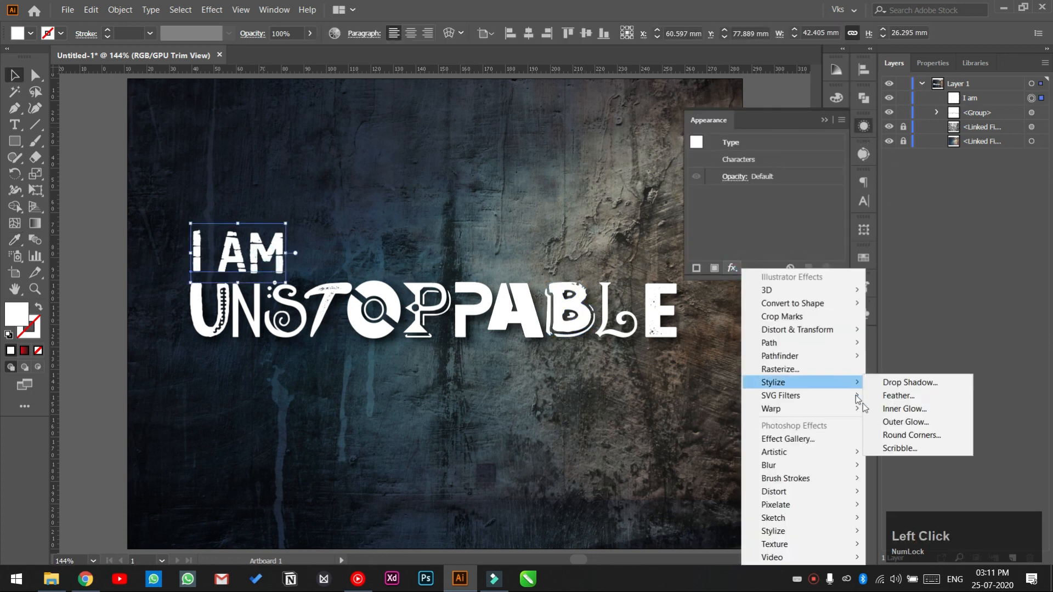
pyautogui.click(900, 383)
pyautogui.click(738, 356)
pyautogui.click(788, 355)
pyautogui.click(789, 166)
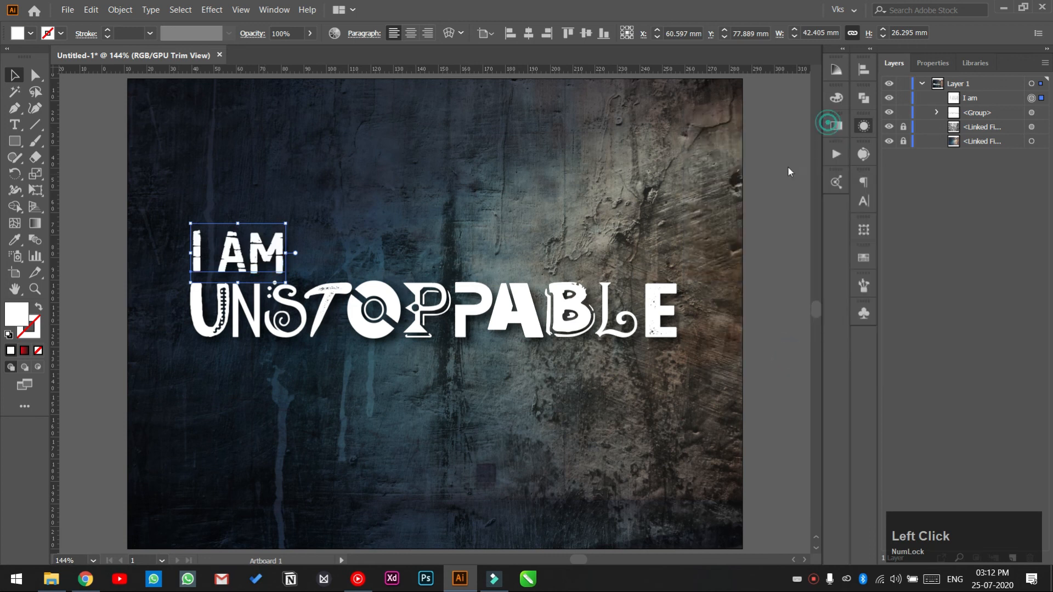
# Group I AM with UNSTOPPABLE and centre the group horizontally and vertically on the artboard
pyautogui.moveTo(211, 221); pyautogui.dragTo(230, 297)
pyautogui.hotkey('ctrl', 'g')
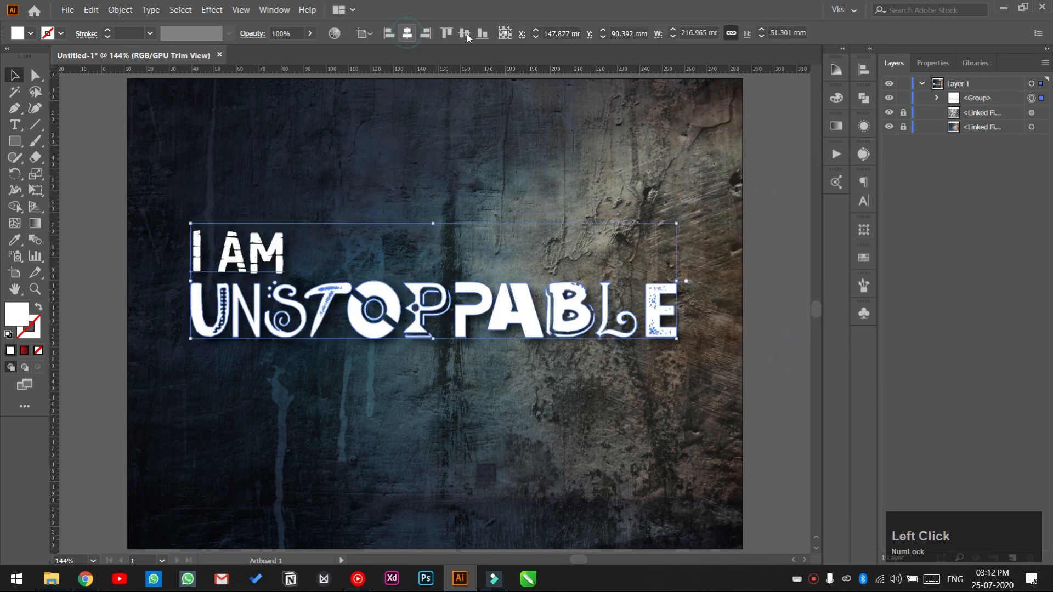
pyautogui.click(465, 34)
pyautogui.click(767, 251)
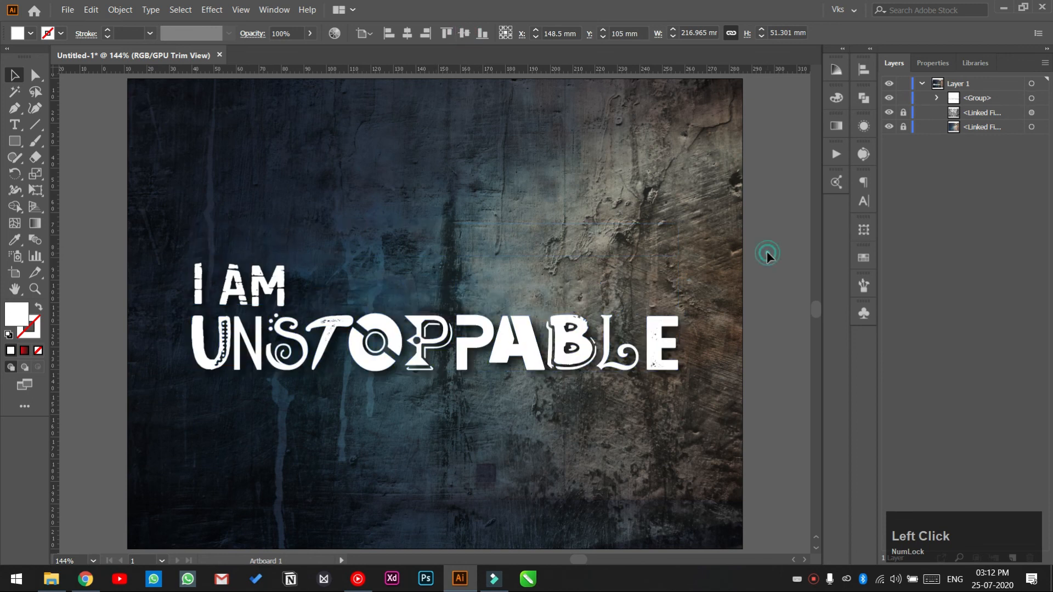
# Ungroup the lettering and widen the gap between the lines, placing I AM centred above UNSTOPPABLE
pyautogui.click(261, 277)
pyautogui.hotkey('ctrl', 'shift', 'g')
pyautogui.click(383, 228)
pyautogui.moveTo(274, 287); pyautogui.dragTo(465, 264)
pyautogui.moveTo(462, 359); pyautogui.dragTo(463, 373)
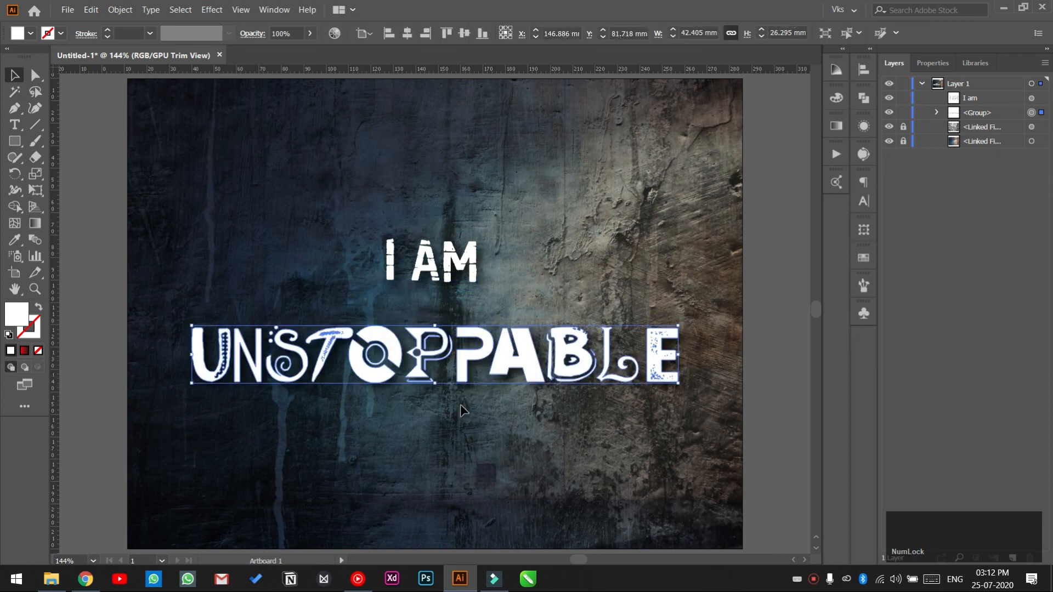
pyautogui.click(486, 413)
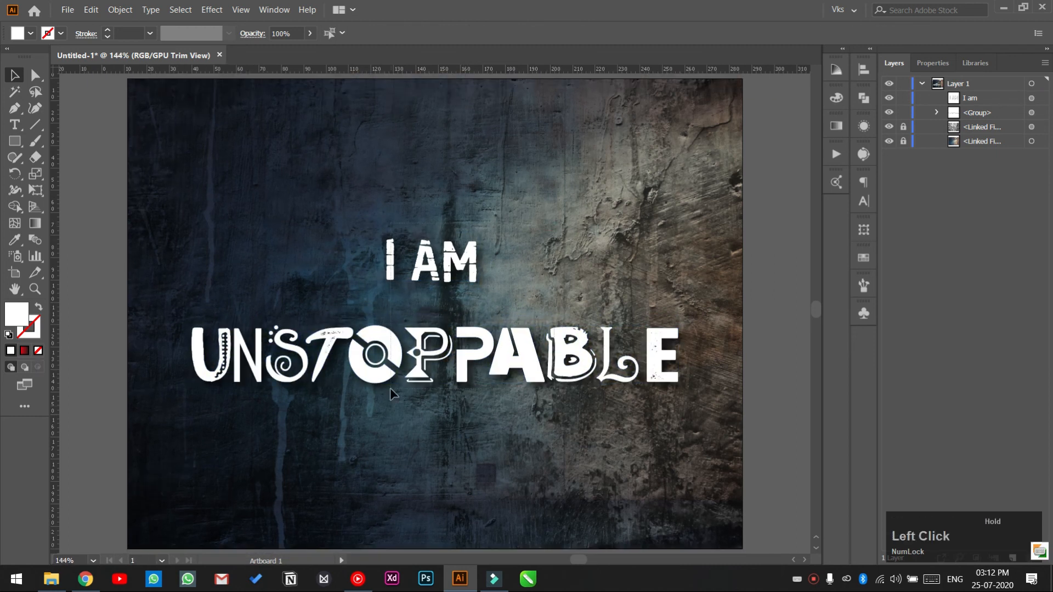
# Regroup I AM and UNSTOPPABLE, centre them vertically on the artboard and deselect the lettering
pyautogui.moveTo(390, 388); pyautogui.dragTo(403, 264)
pyautogui.hotkey('ctrl', 'g')
pyautogui.click(469, 38)
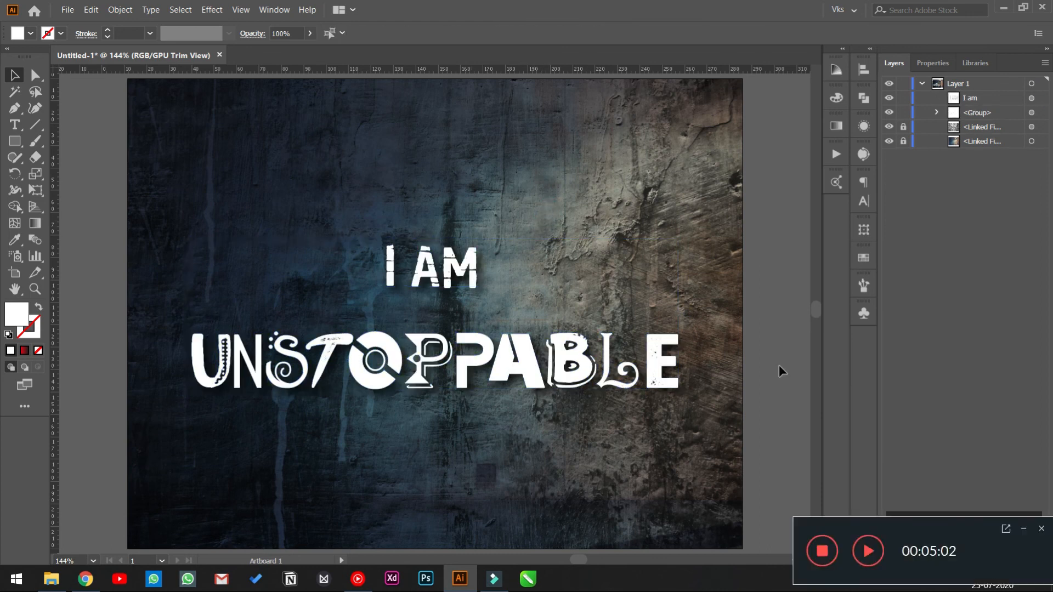
pyautogui.click(779, 364)
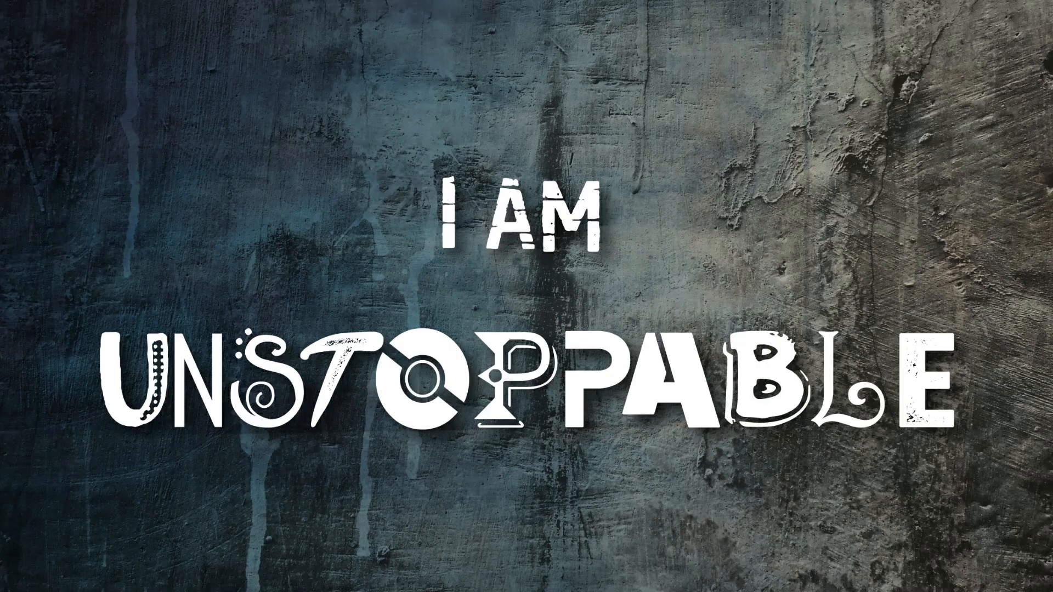